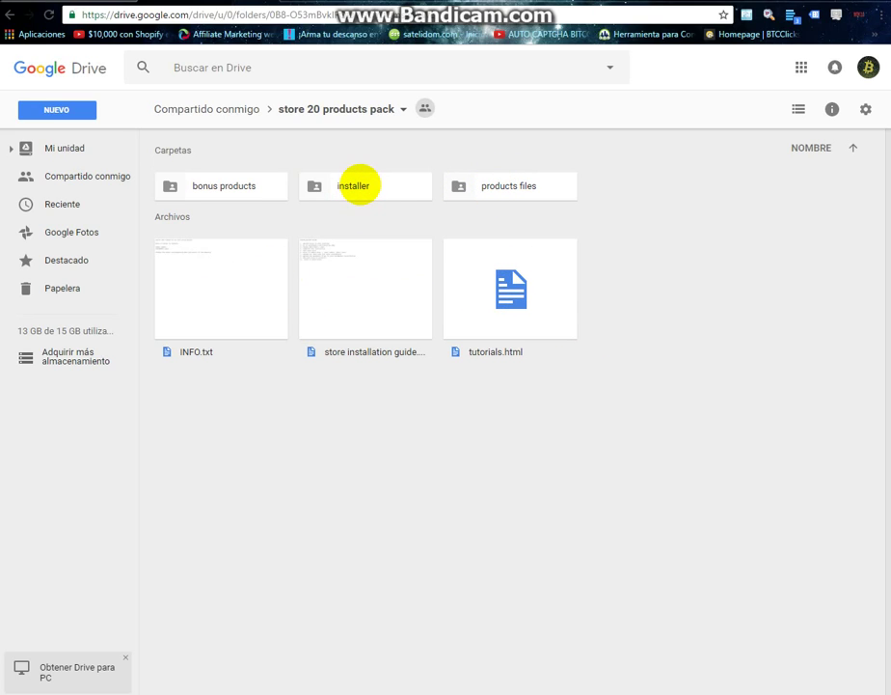
Download the installer folder from the store 20 products pack as a zip and open it.
right_click(357, 185)
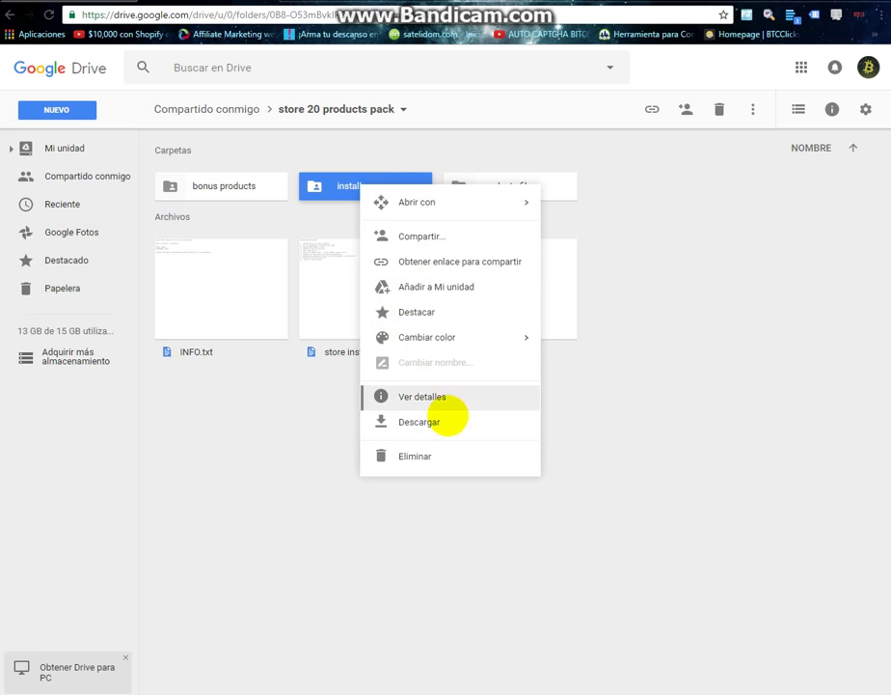
click(400, 426)
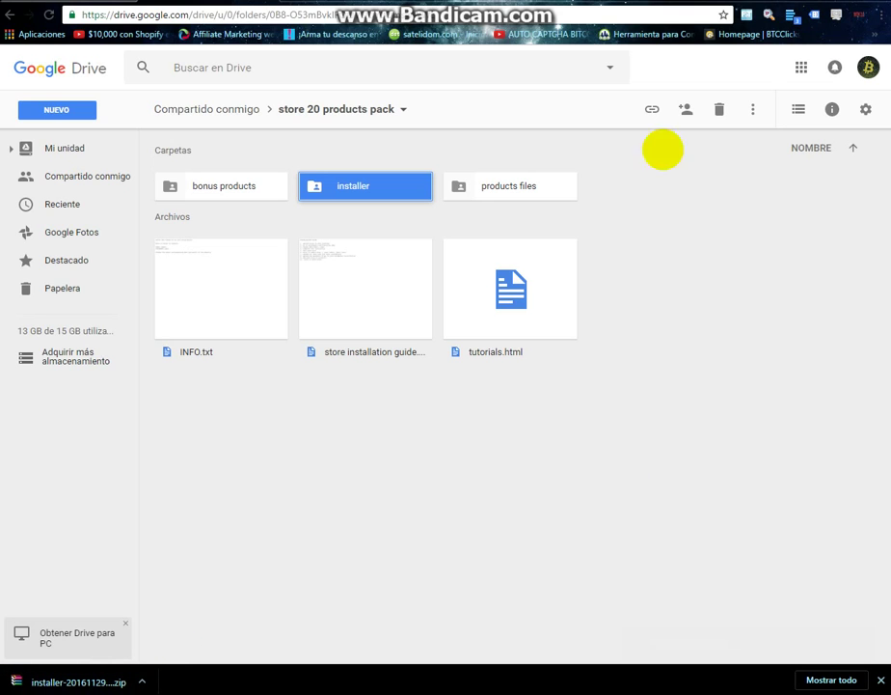
click(73, 681)
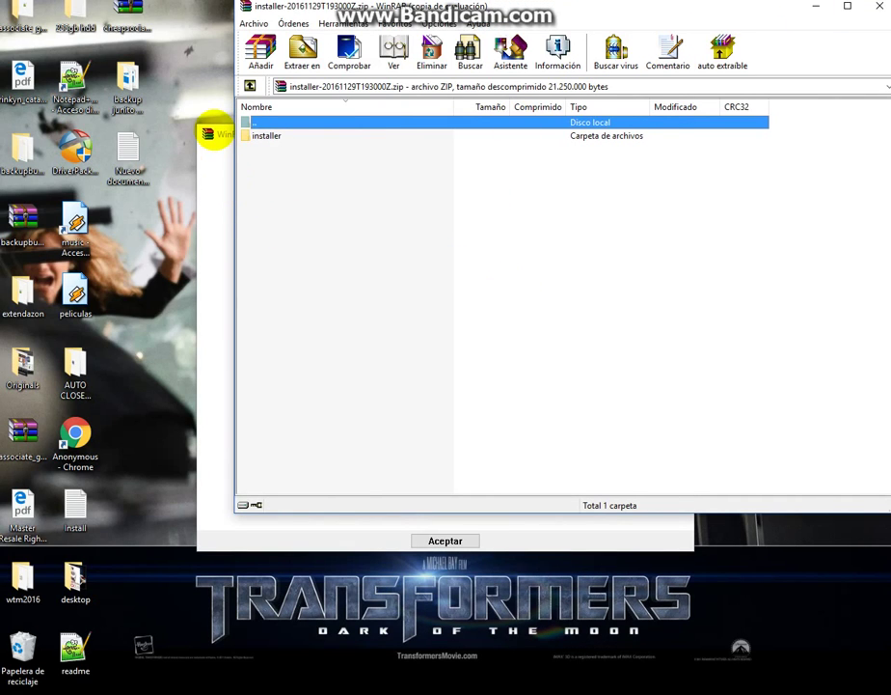
Dismiss WinRAR's expired-licence notice, extract the installer folder to the desktop, and close the archive.
click(216, 137)
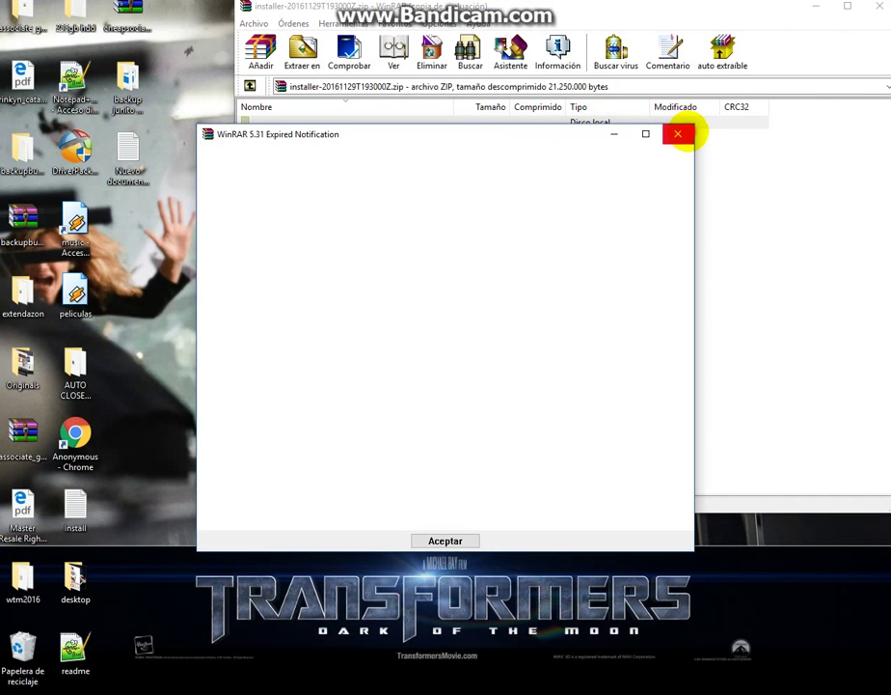
click(678, 134)
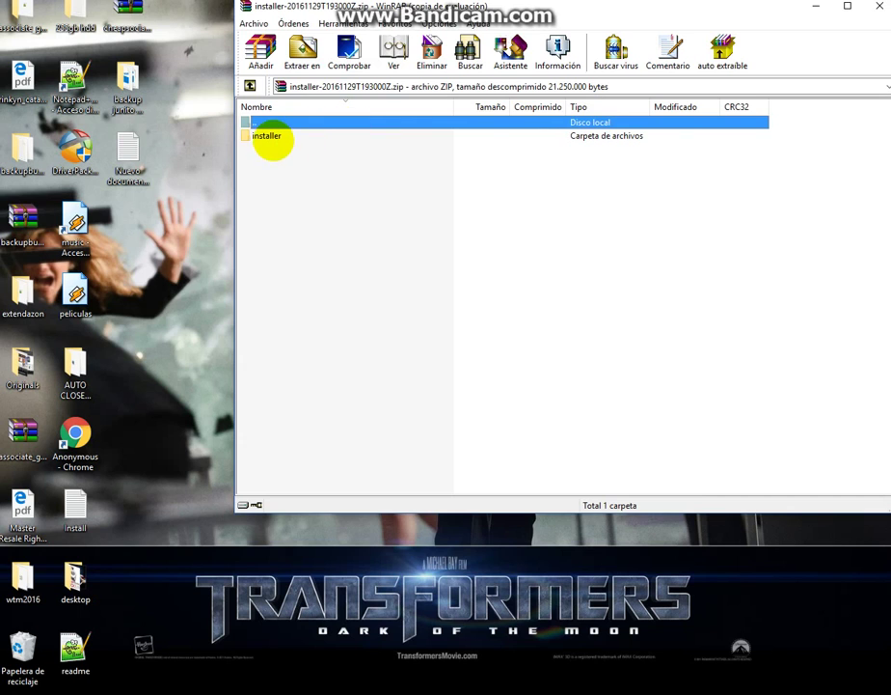
click(270, 136)
drag(271, 136, 114, 150)
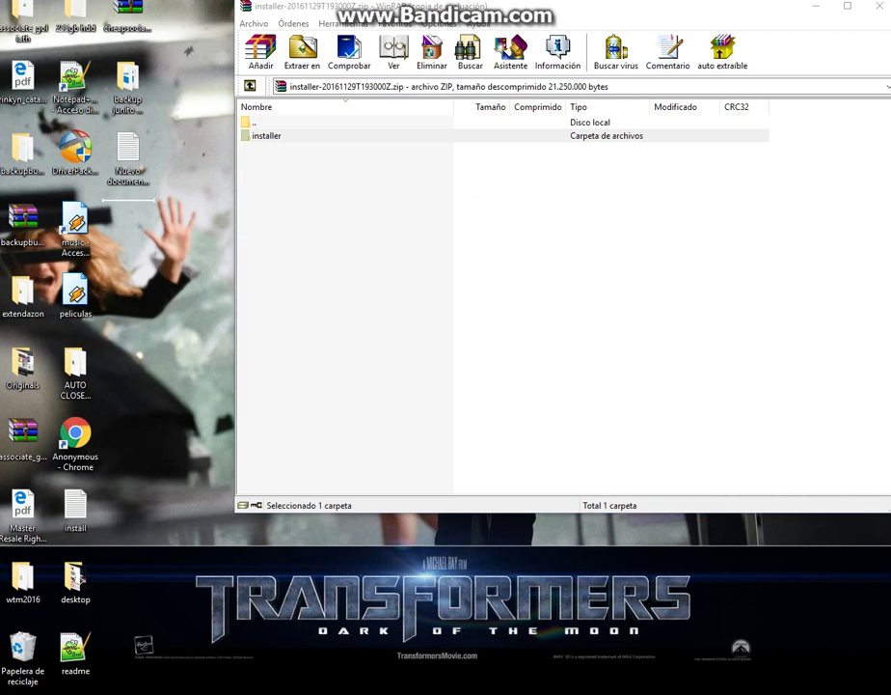
click(878, 5)
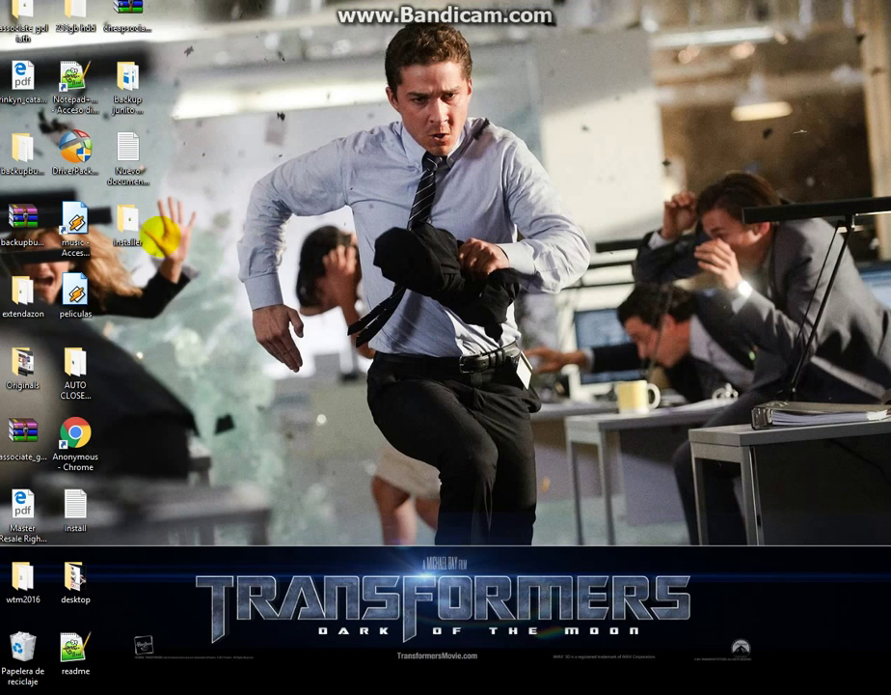
Check the extracted installer folder's zip and PHP file, then return to Chrome.
click(121, 225)
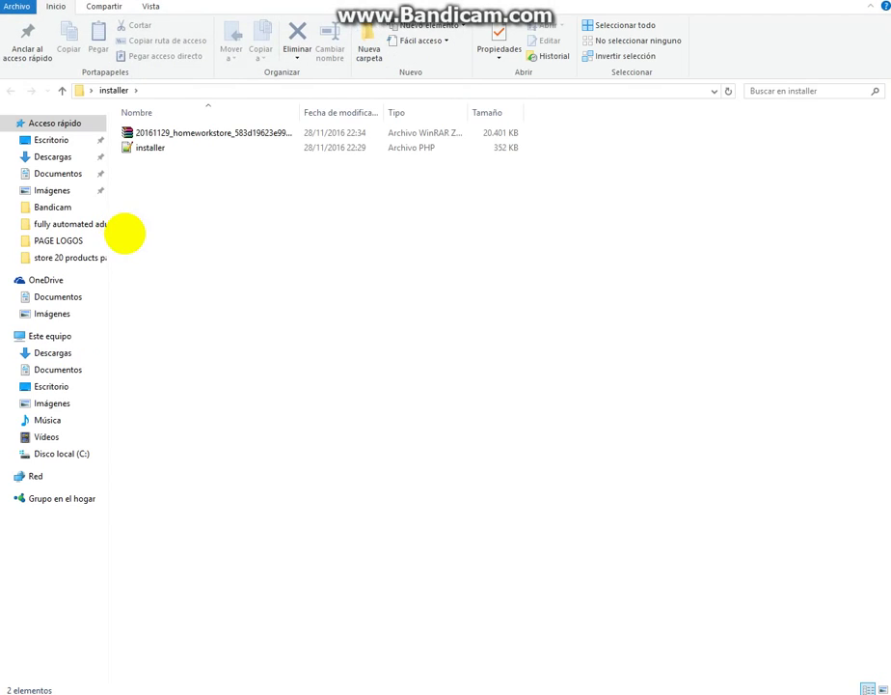
drag(169, 204, 137, 132)
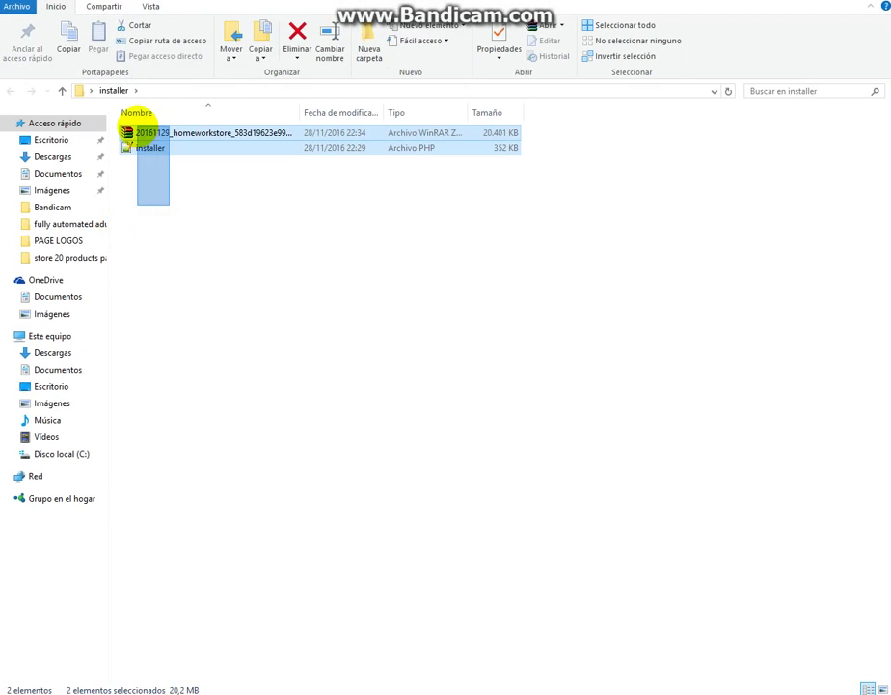
drag(241, 185, 180, 128)
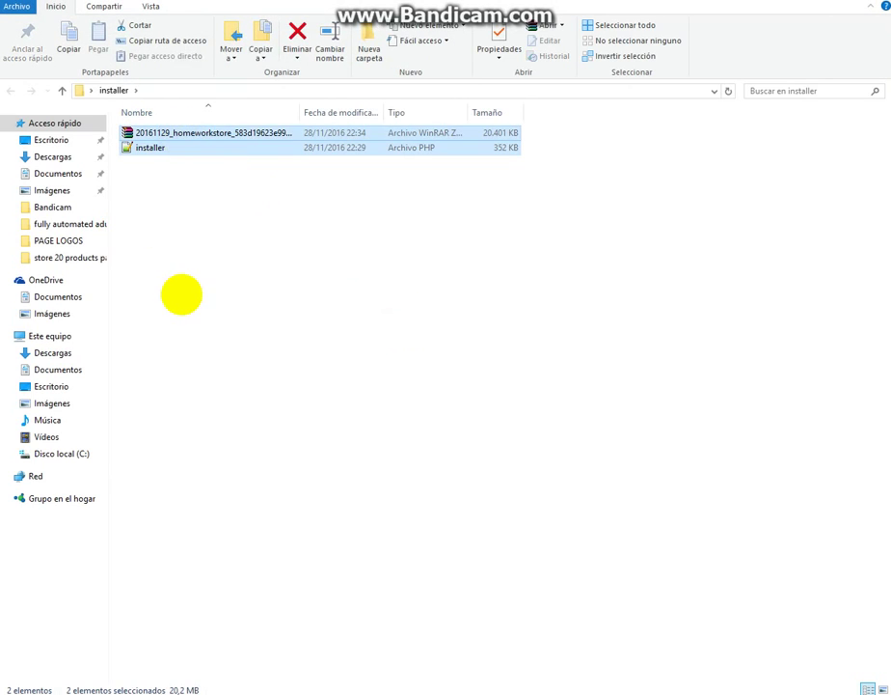
click(185, 296)
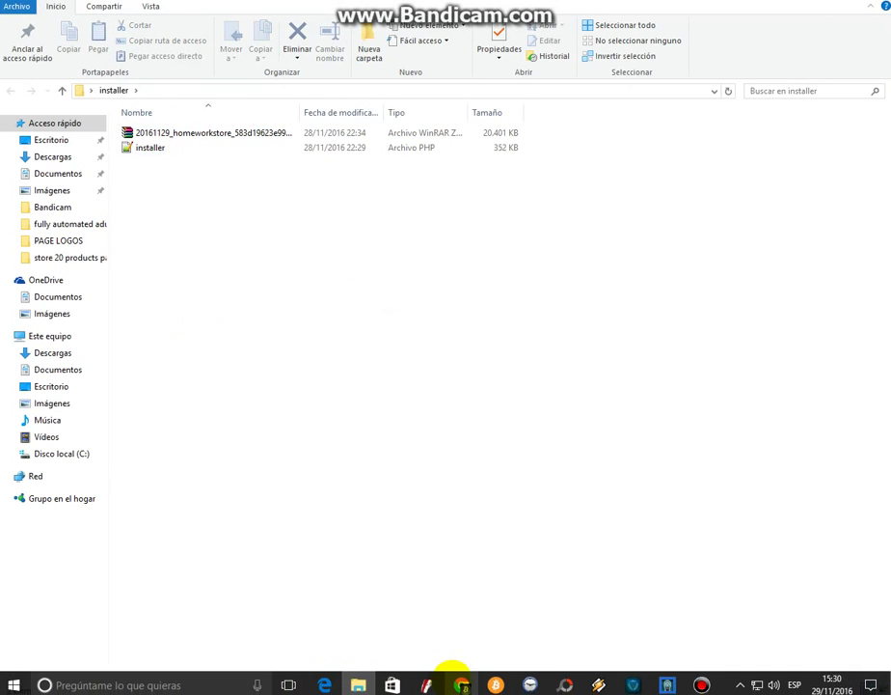
click(454, 673)
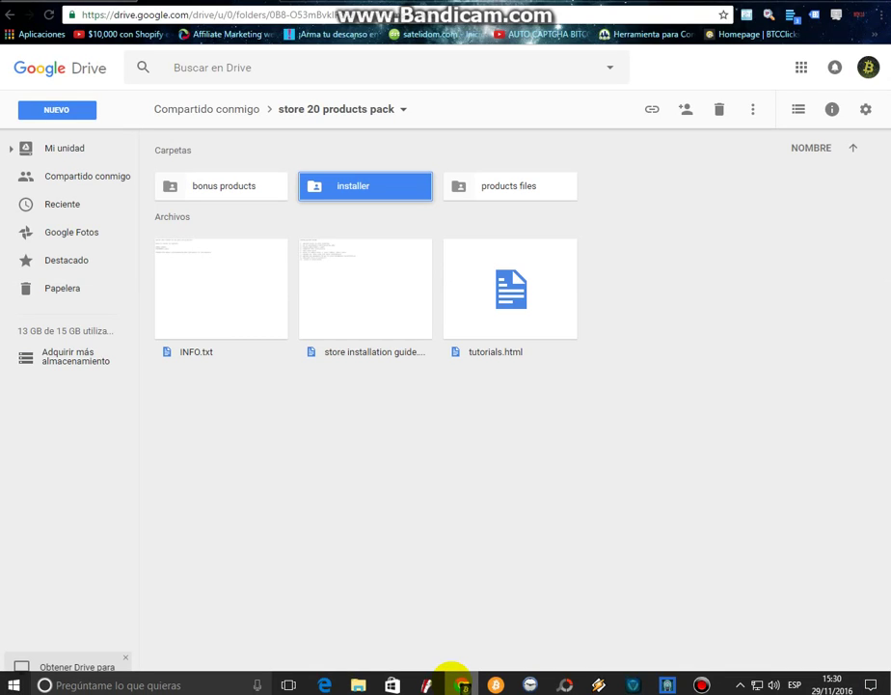
Create an empty store20 folder inside public_html in cPanel's File Manager and open it.
key(ctrl+Tab)
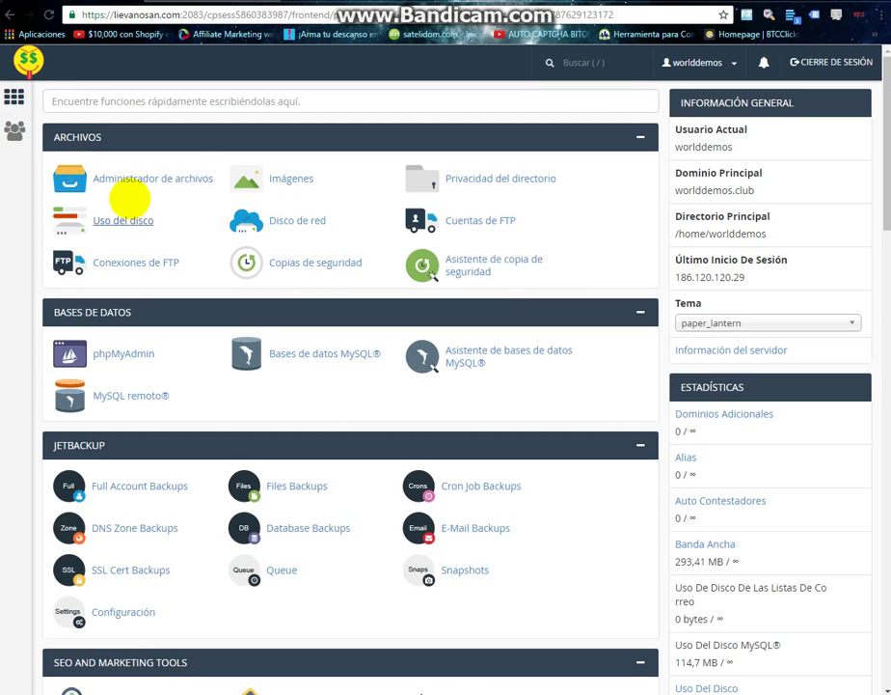
click(179, 181)
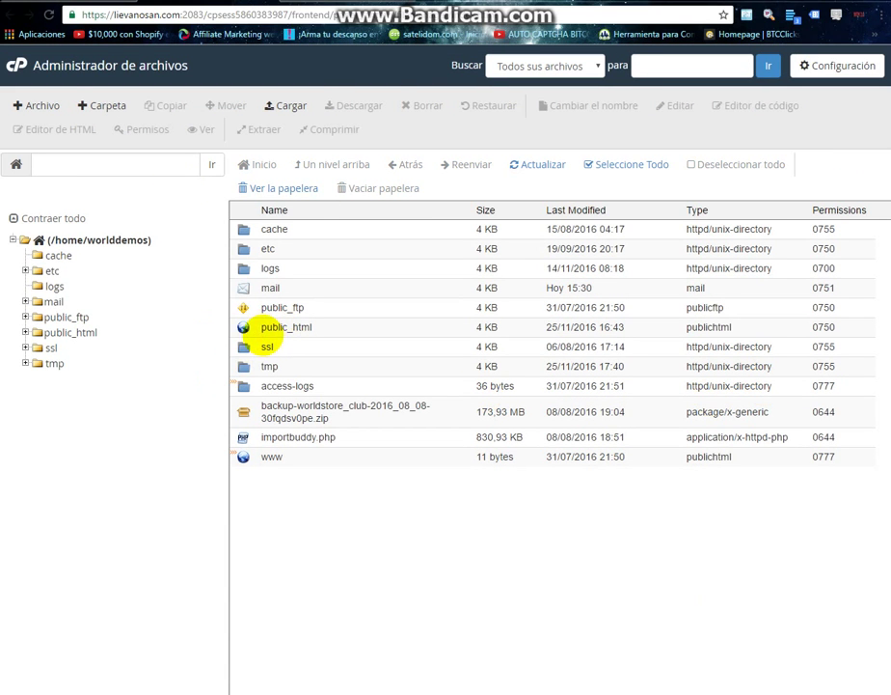
double_click(245, 328)
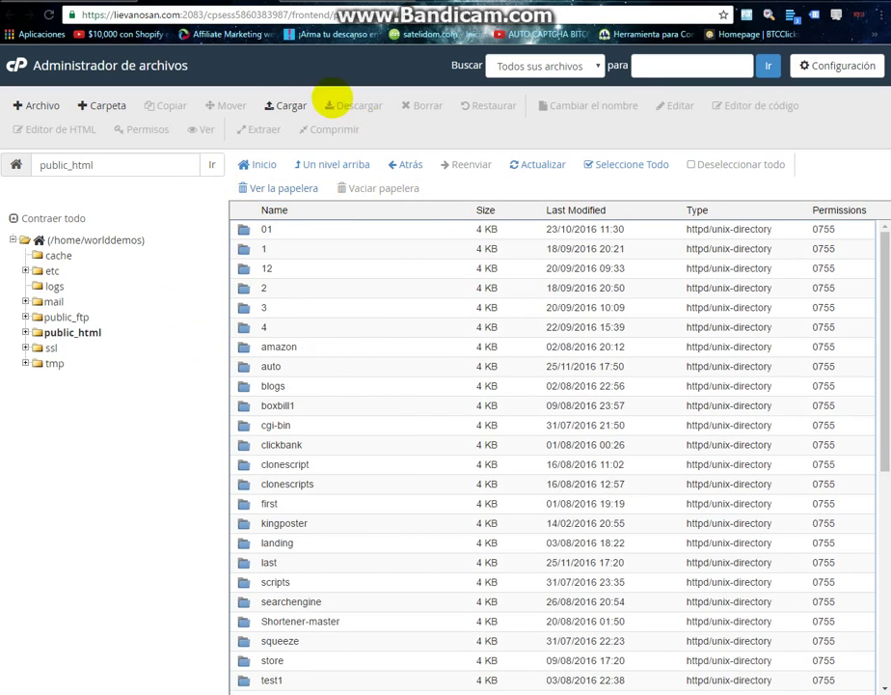
click(101, 105)
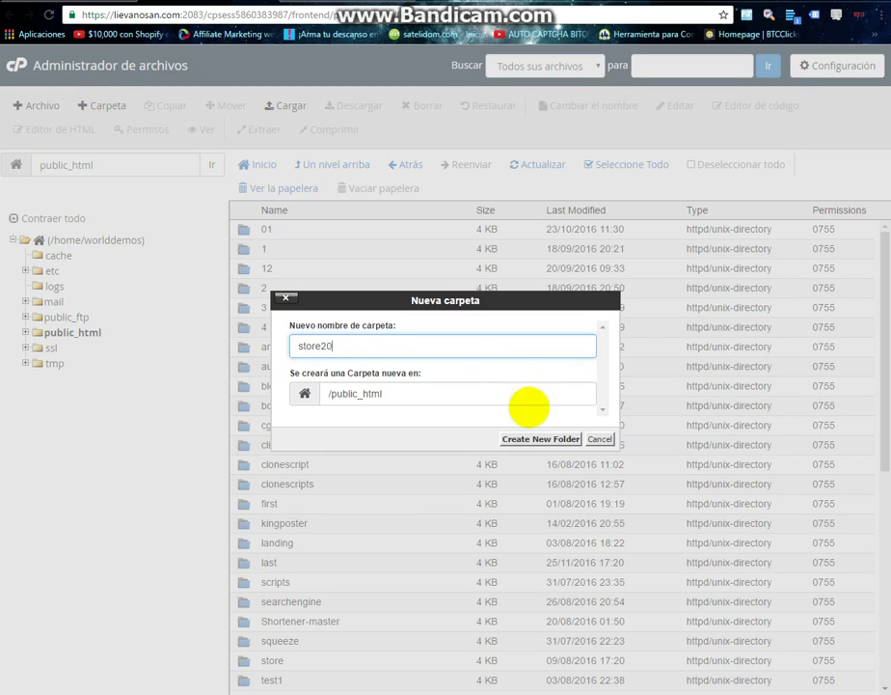
click(529, 439)
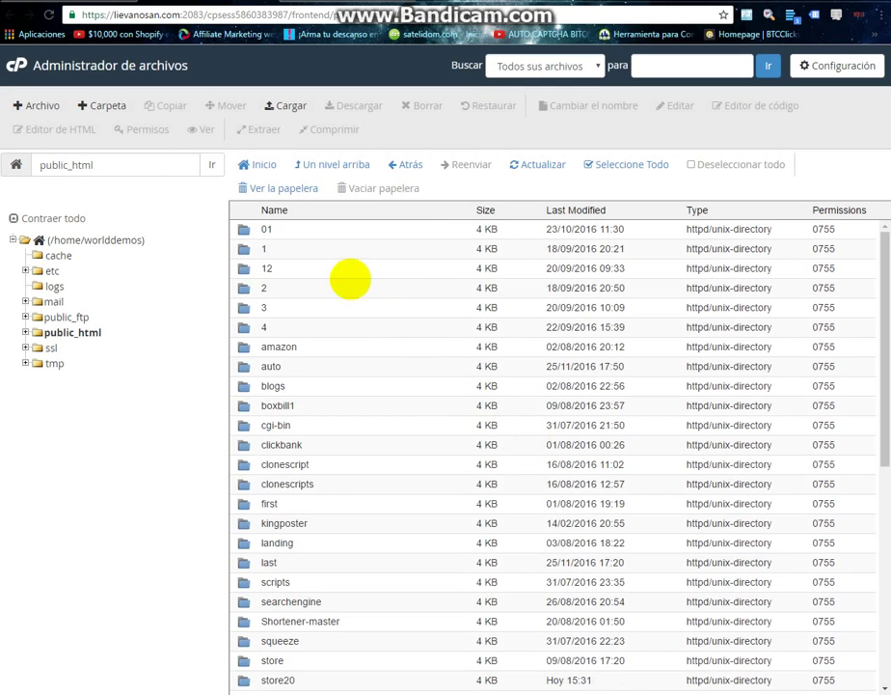
scroll(479, 446, down, 2)
scroll(479, 446, down, 5)
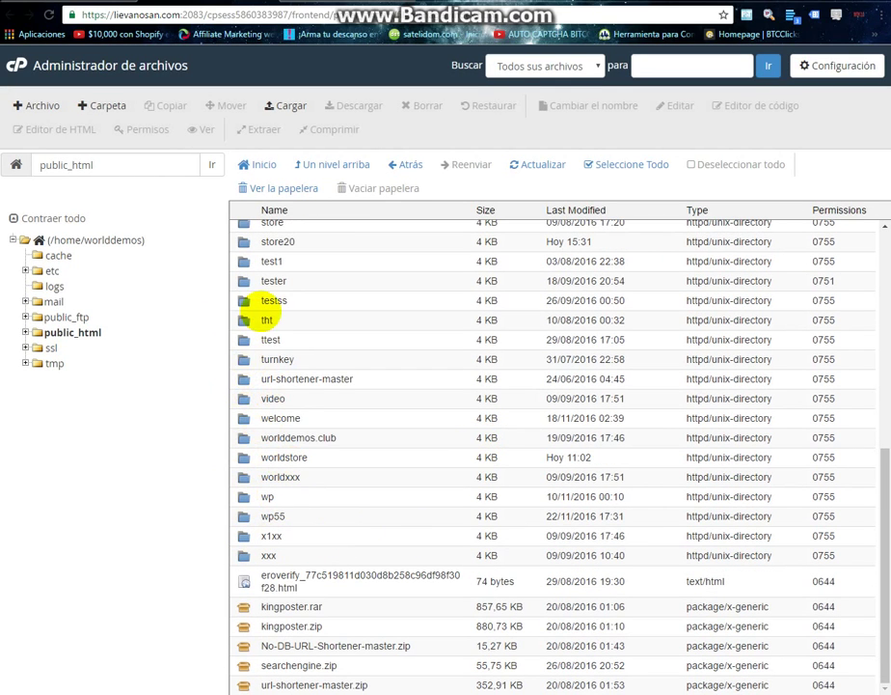
scroll(269, 290, up, 3)
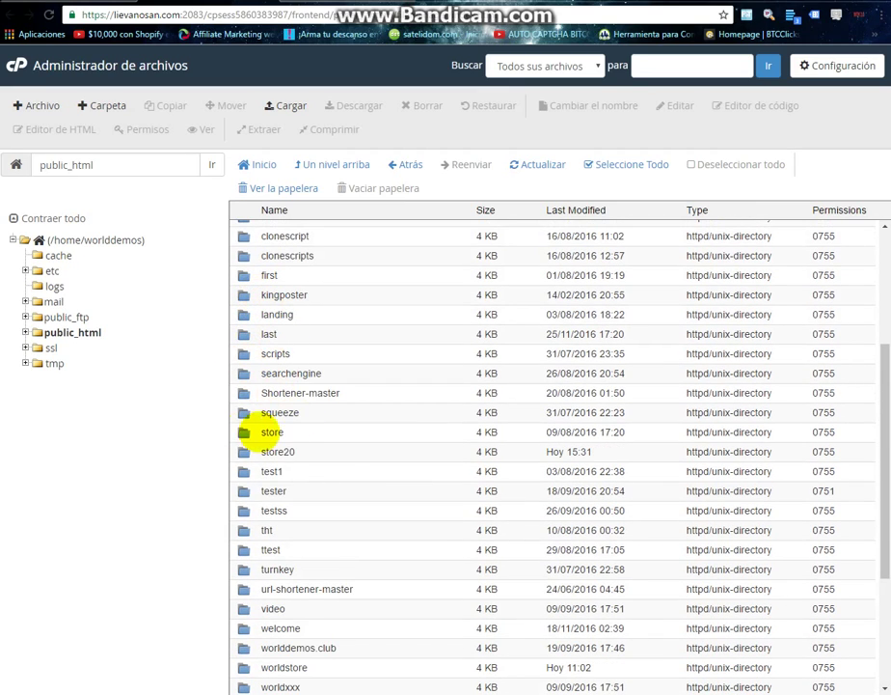
double_click(253, 452)
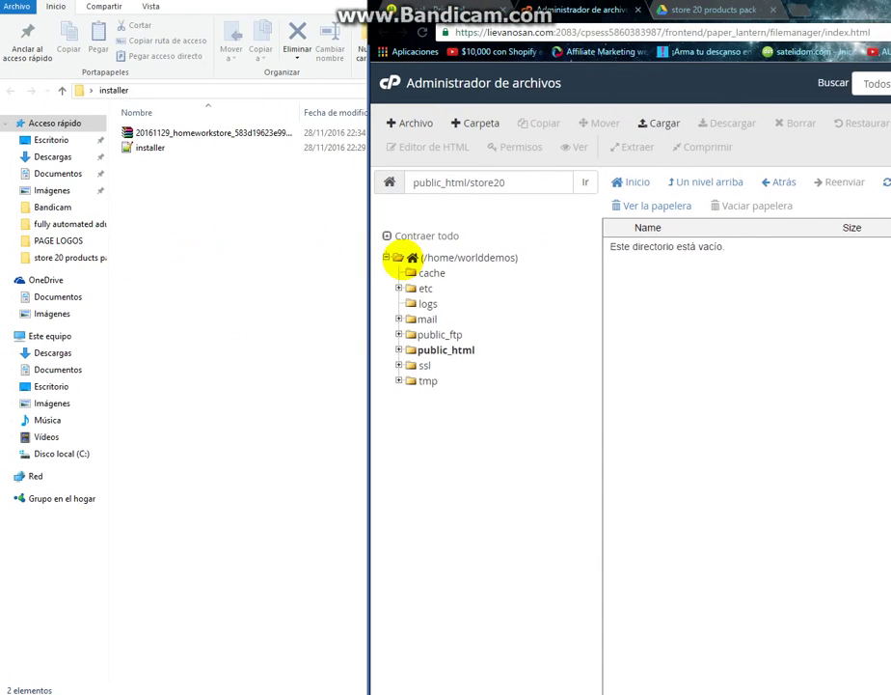
Open the upload page for public_html/store20, with both selected installer files snapped alongside.
click(190, 266)
drag(191, 322, 133, 122)
click(463, 678)
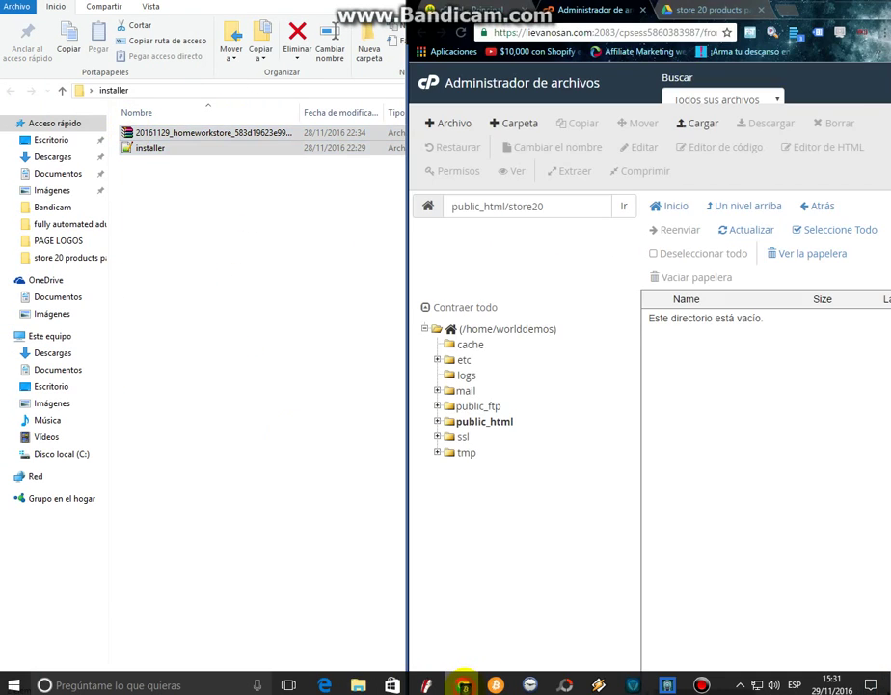
click(705, 122)
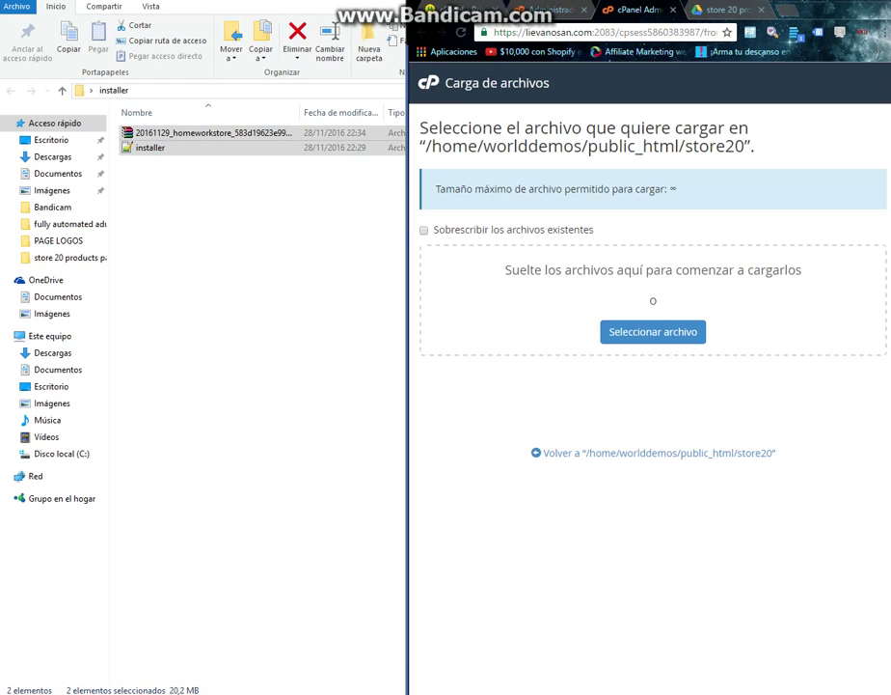
drag(791, 7, 889, 19)
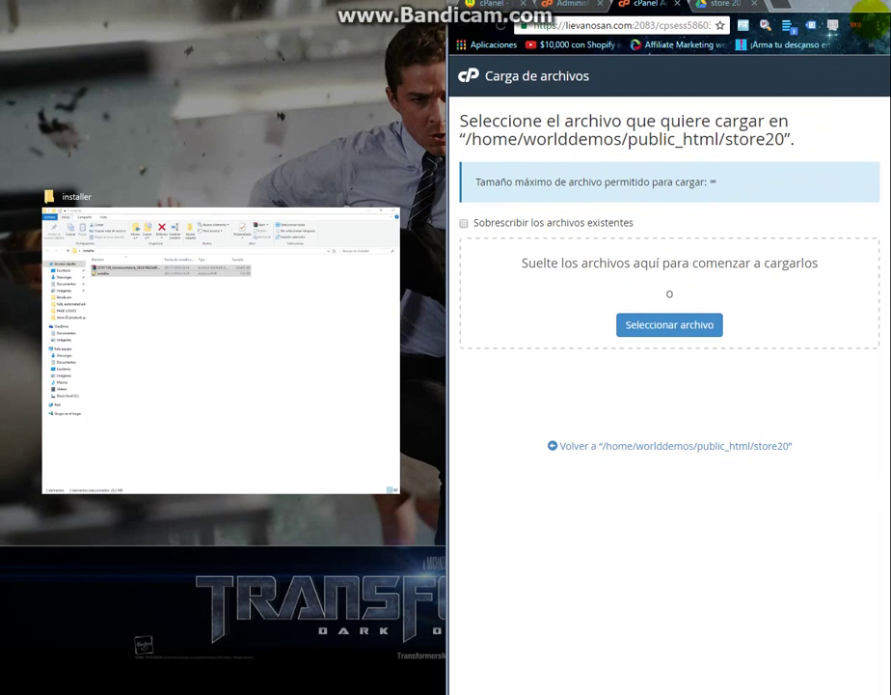
click(171, 280)
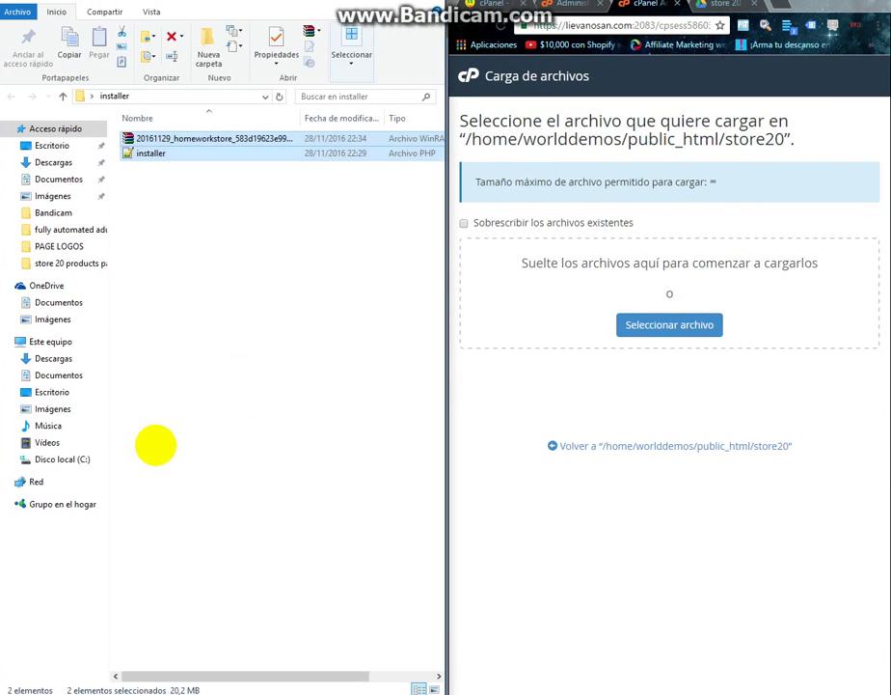
Upload the 19.92 MB archive zip and installer.php into public_html/store20.
drag(199, 146, 676, 282)
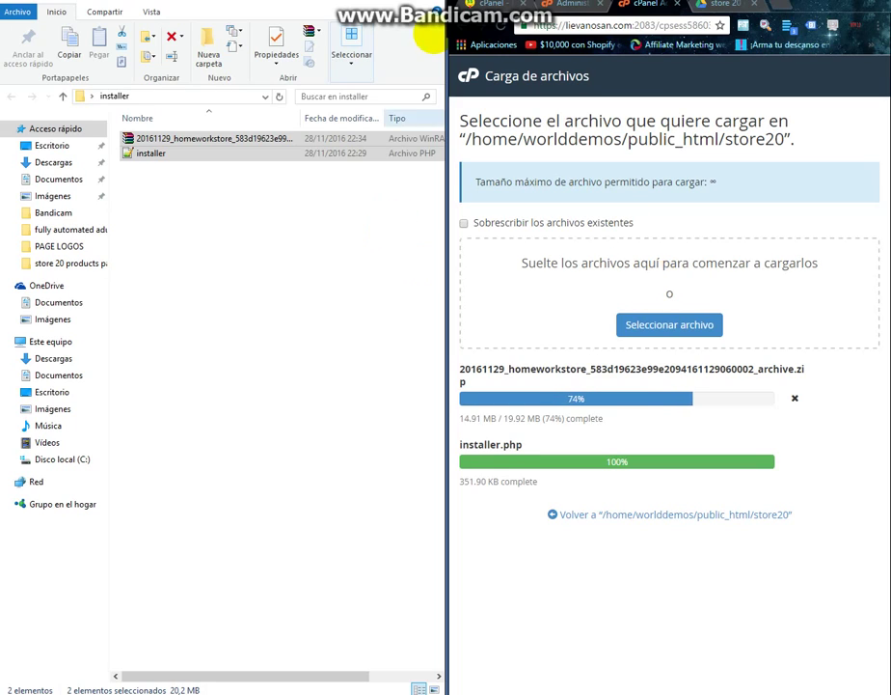
click(310, 1)
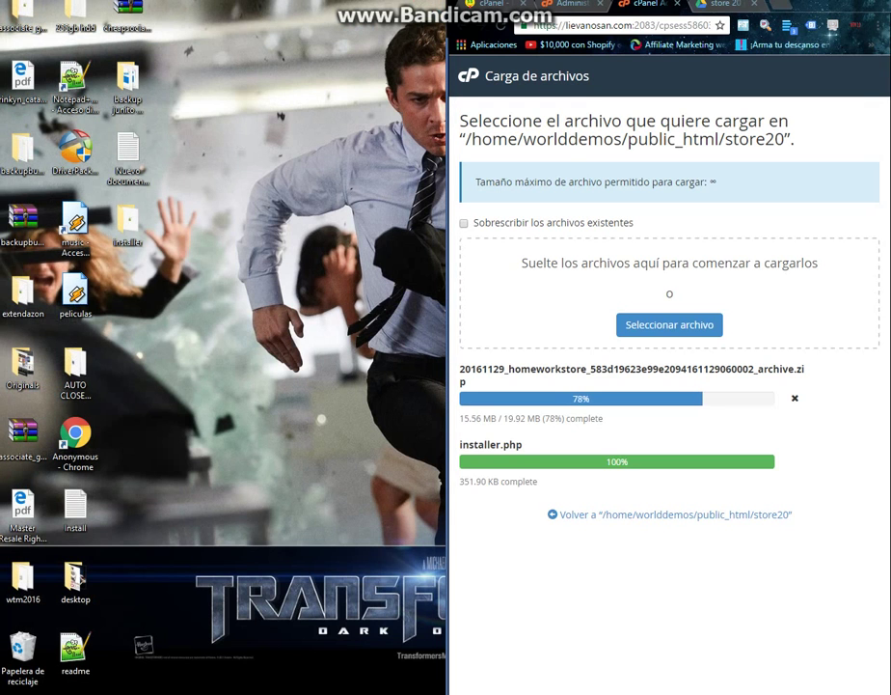
drag(179, 204, 111, 312)
click(169, 175)
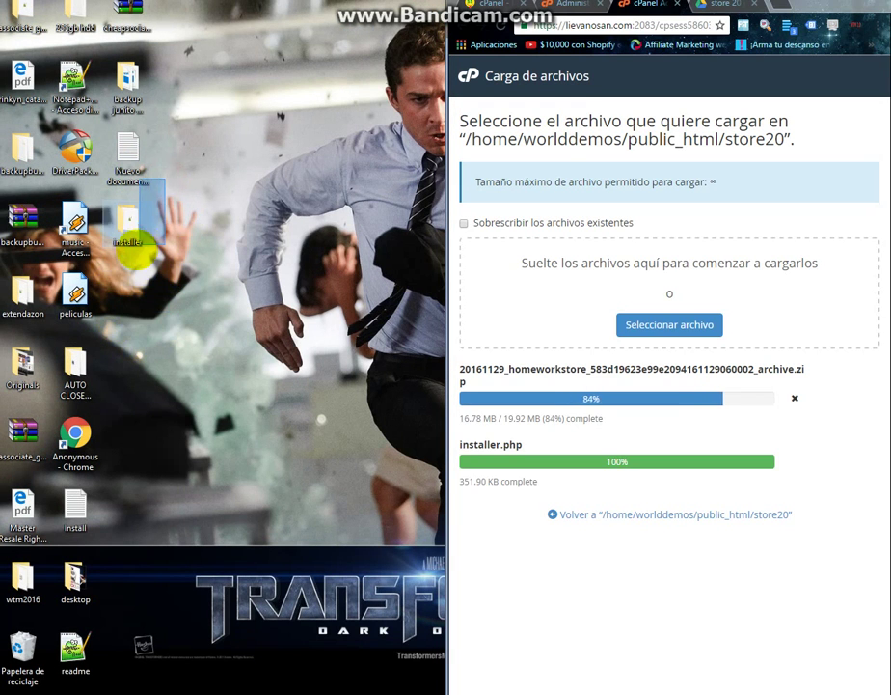
drag(195, 189, 77, 144)
click(177, 191)
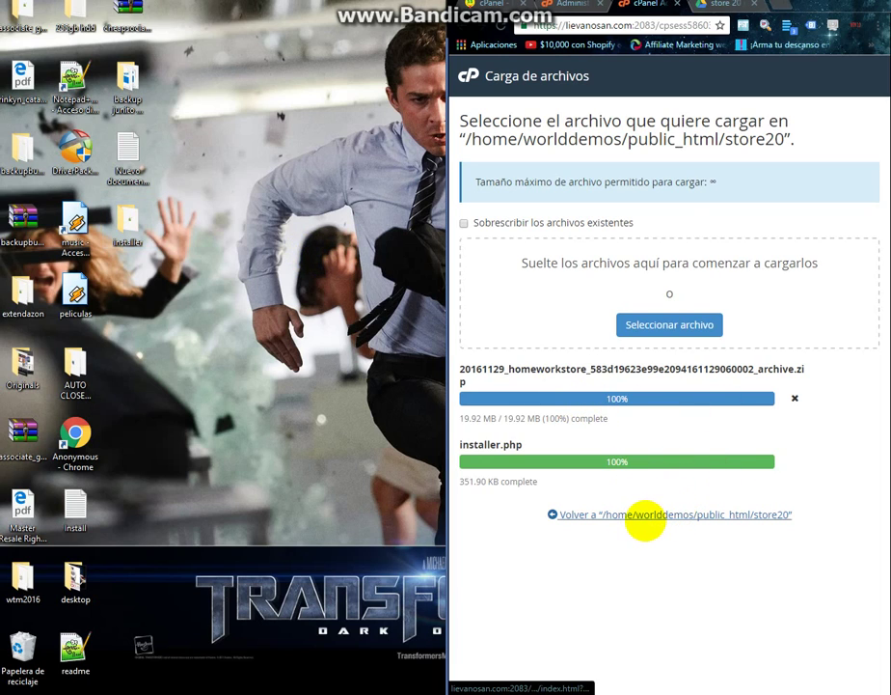
click(645, 516)
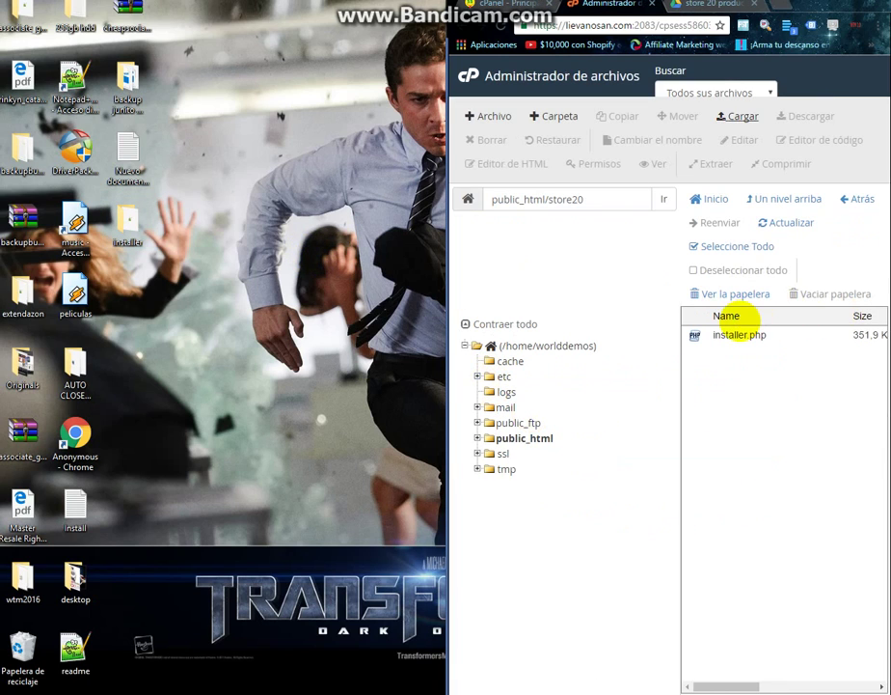
Refresh the store20 listing until the archive zip appears beside installer.php.
click(783, 220)
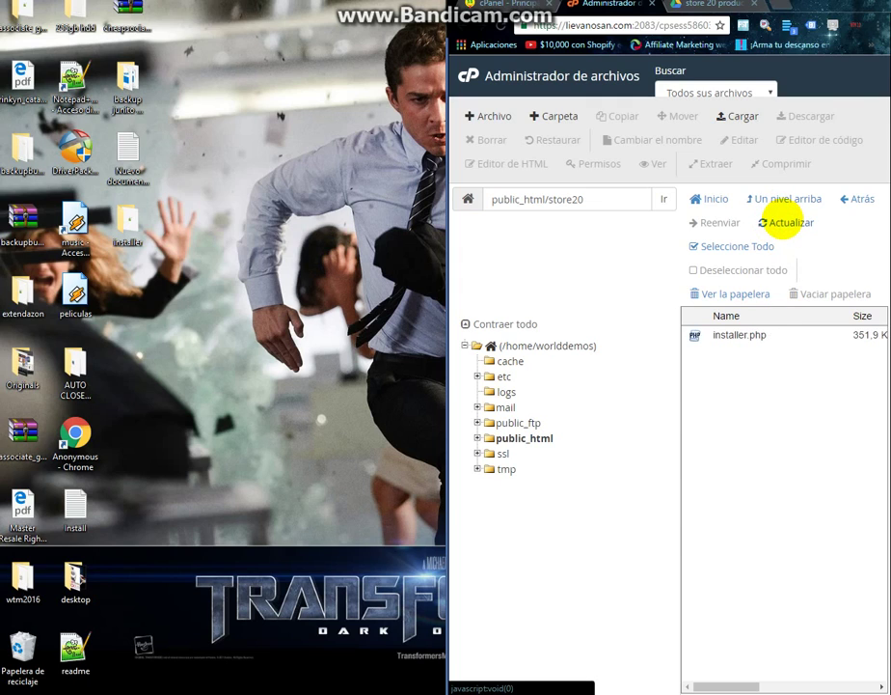
click(784, 220)
click(781, 221)
click(782, 220)
click(782, 220)
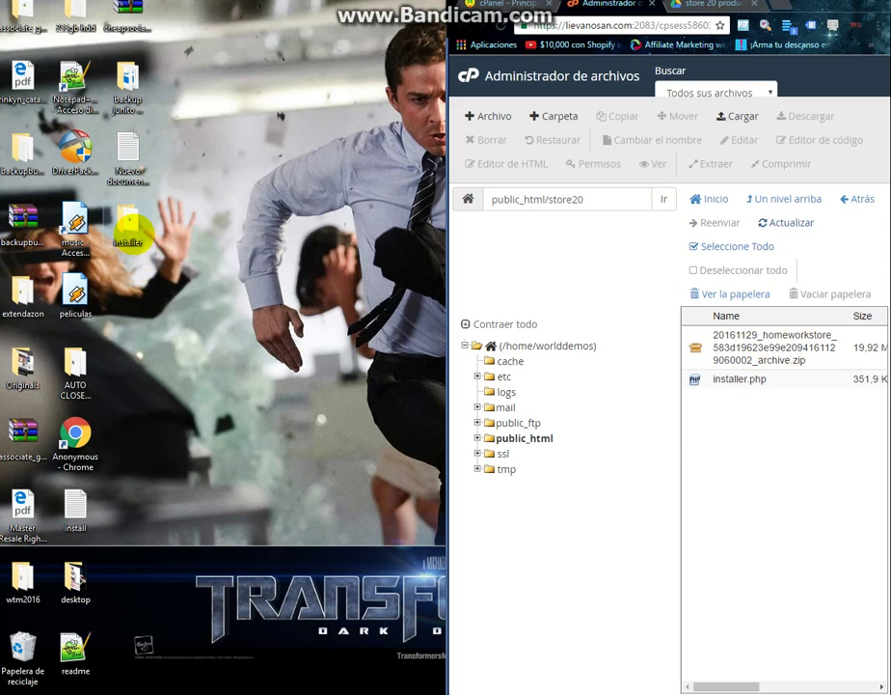
Move the desktop installer folder to the Recycle Bin and maximize the browser.
click(132, 224)
drag(132, 224, 23, 646)
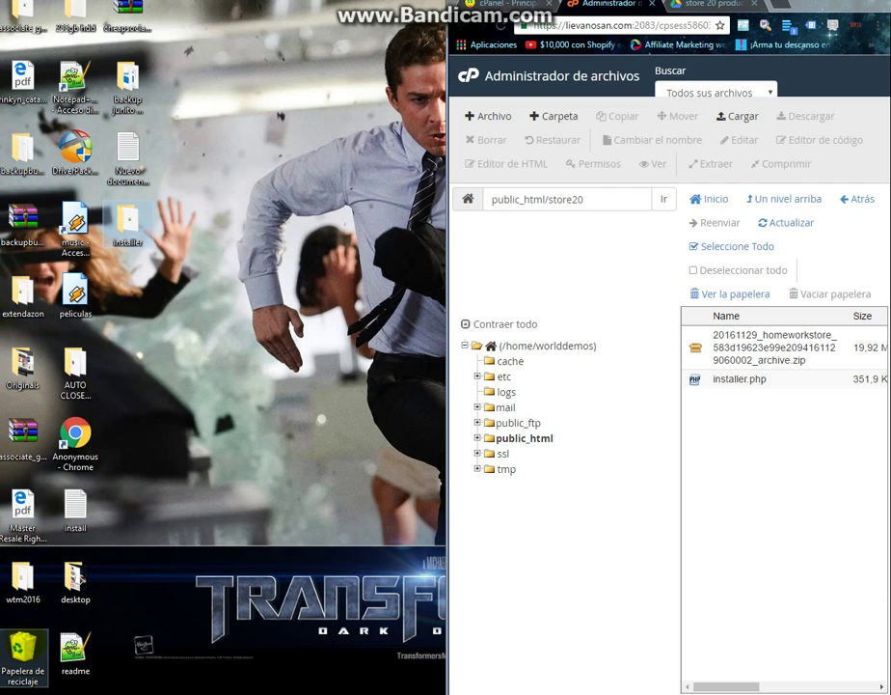
double_click(849, 6)
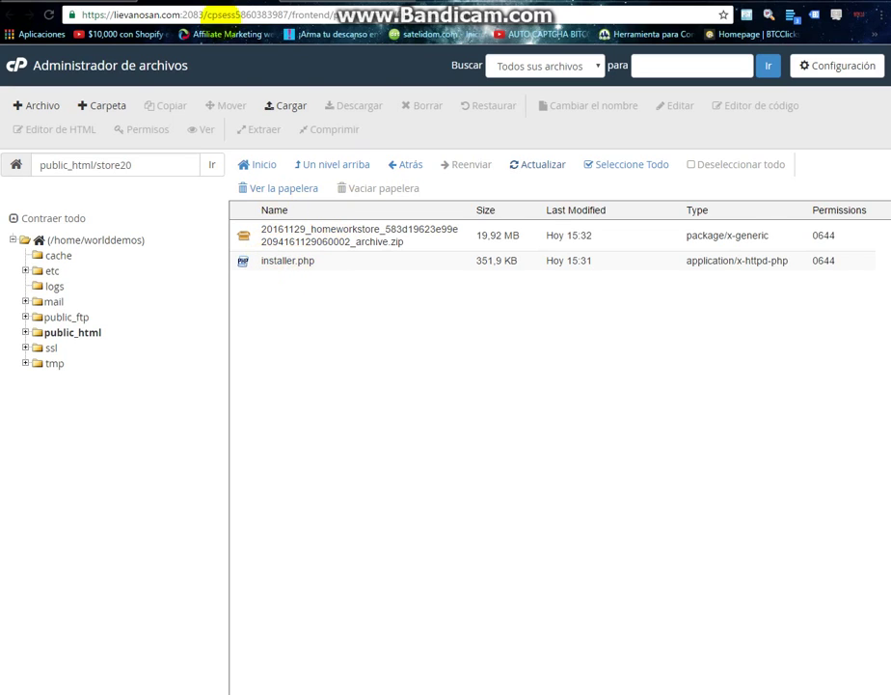
Open worlddemos.club/store20/installer.php to bring up the Duplicator installer's Step 1.
key(ctrl+Tab)
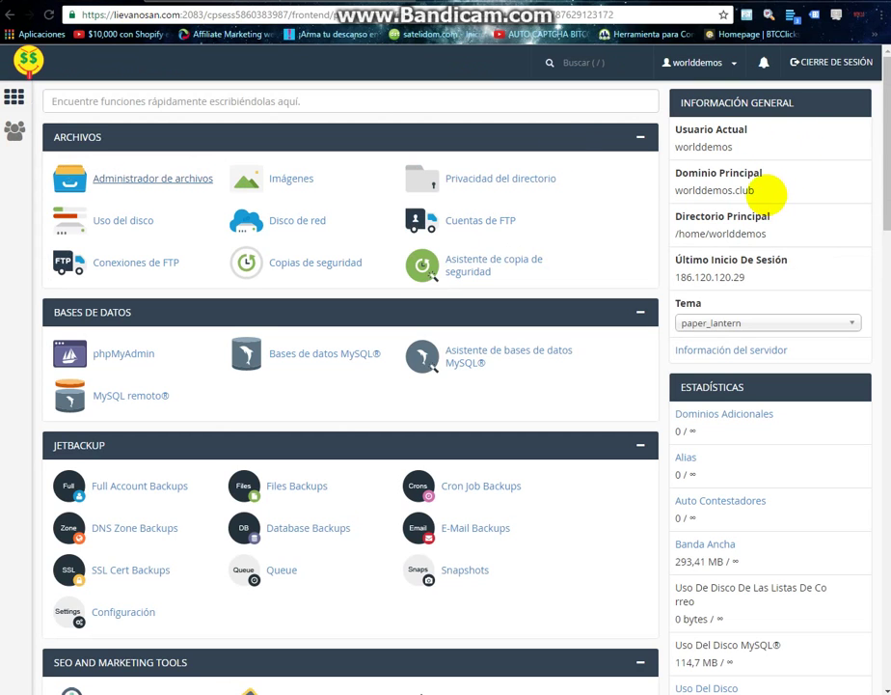
drag(759, 190, 676, 195)
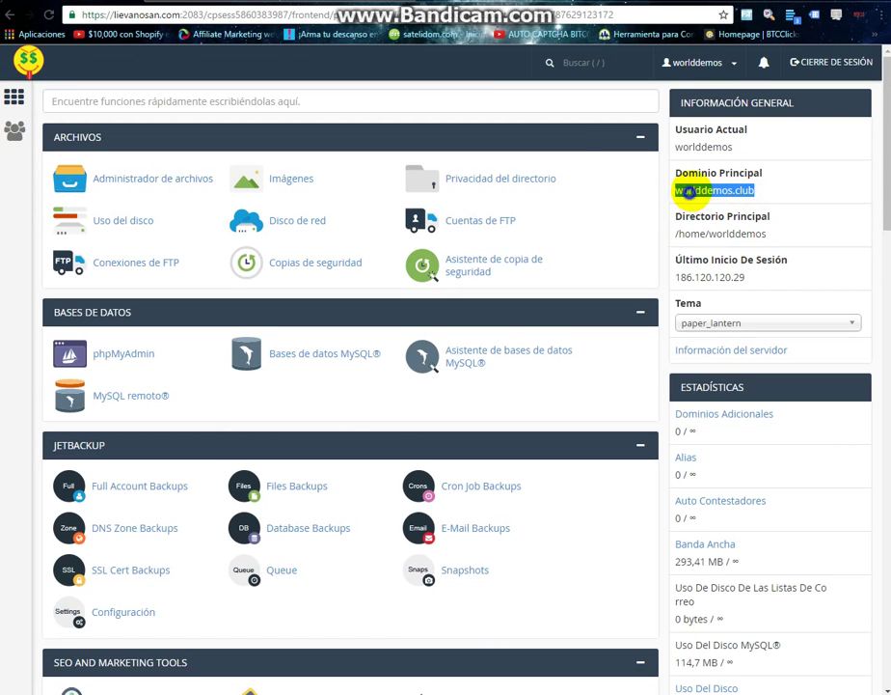
right_click(701, 194)
click(750, 220)
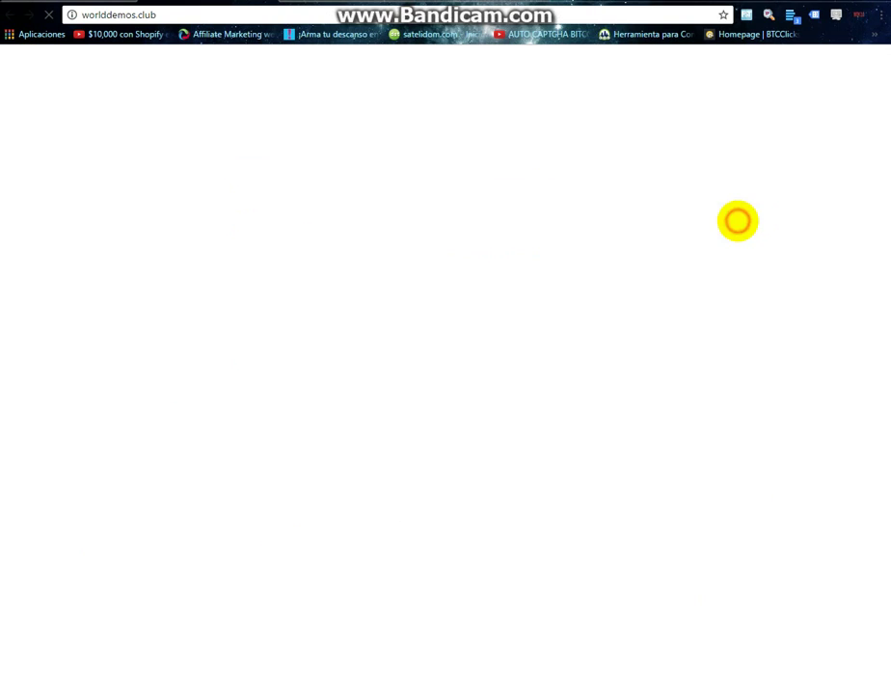
scroll(232, 274, down, 5)
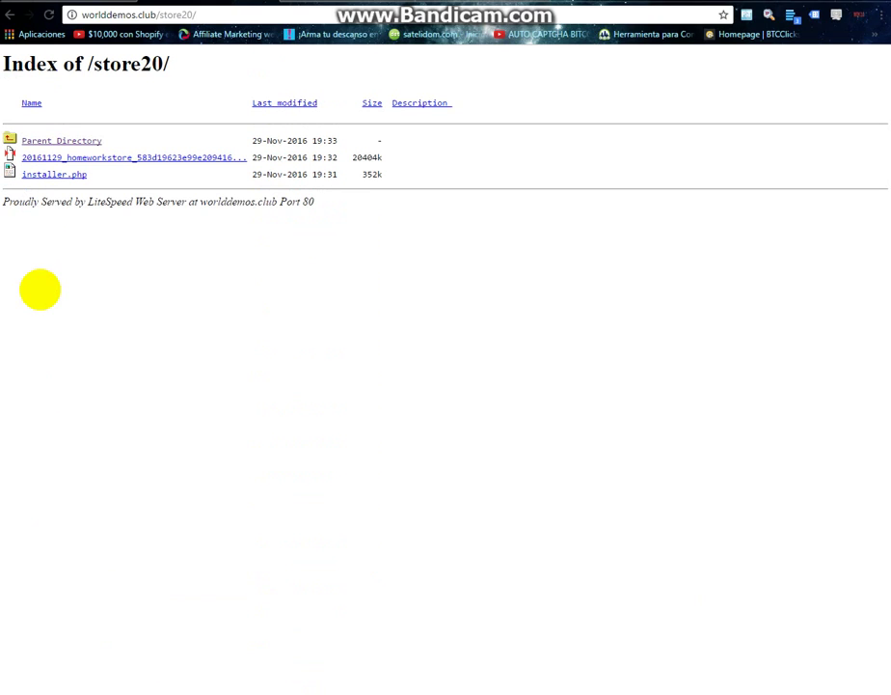
click(53, 174)
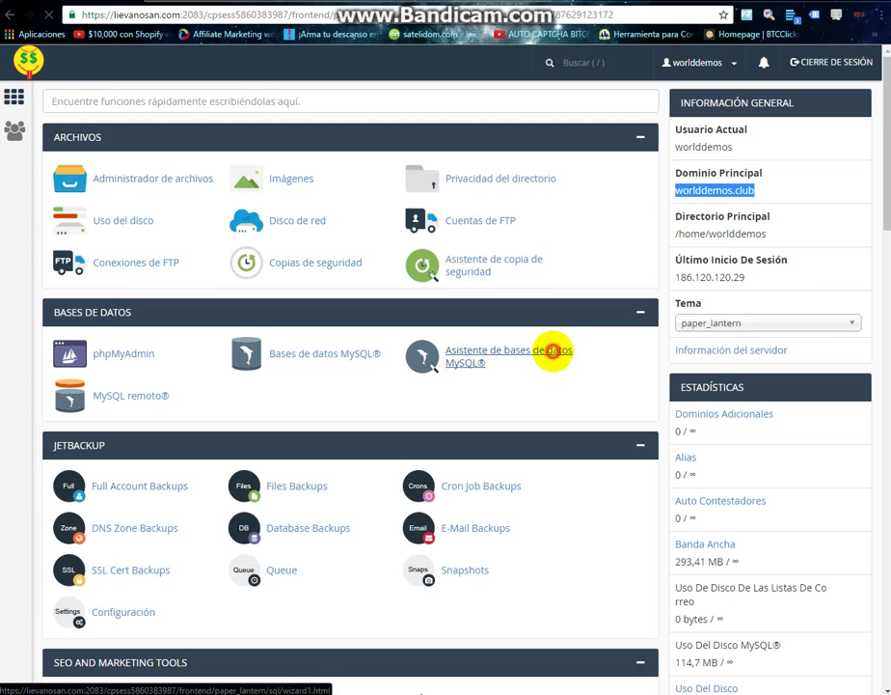
click(552, 354)
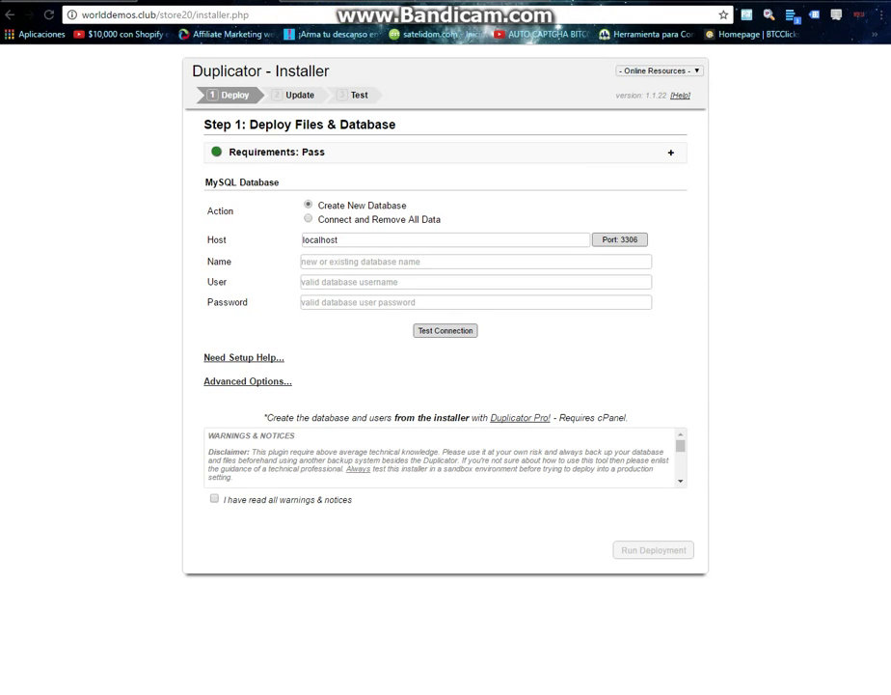
Create a new MySQL database named store20 (worlddem_store20) in the database wizard.
key(ctrl+Tab)
key(ctrl+Tab)
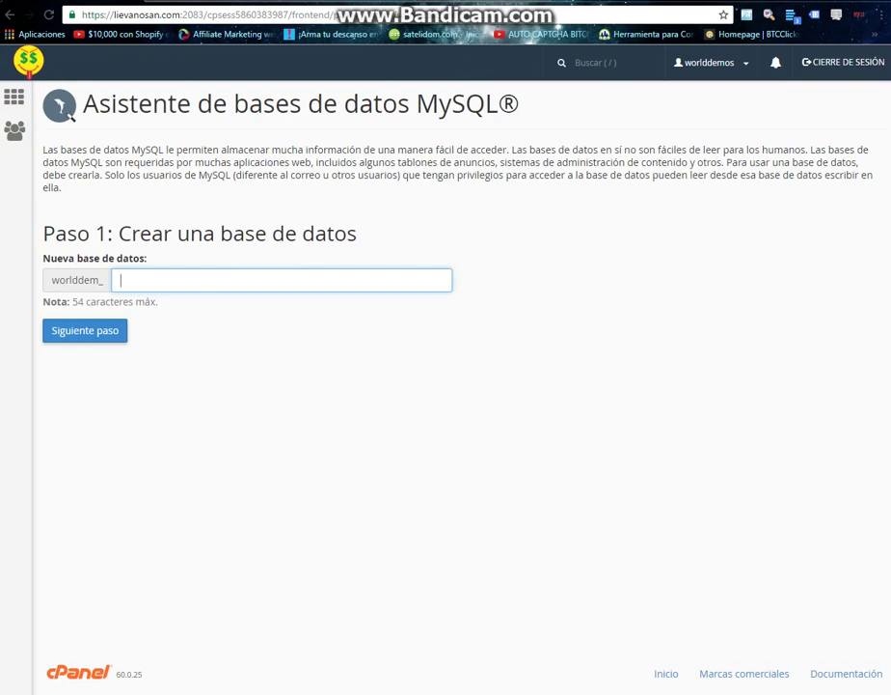
text(s)
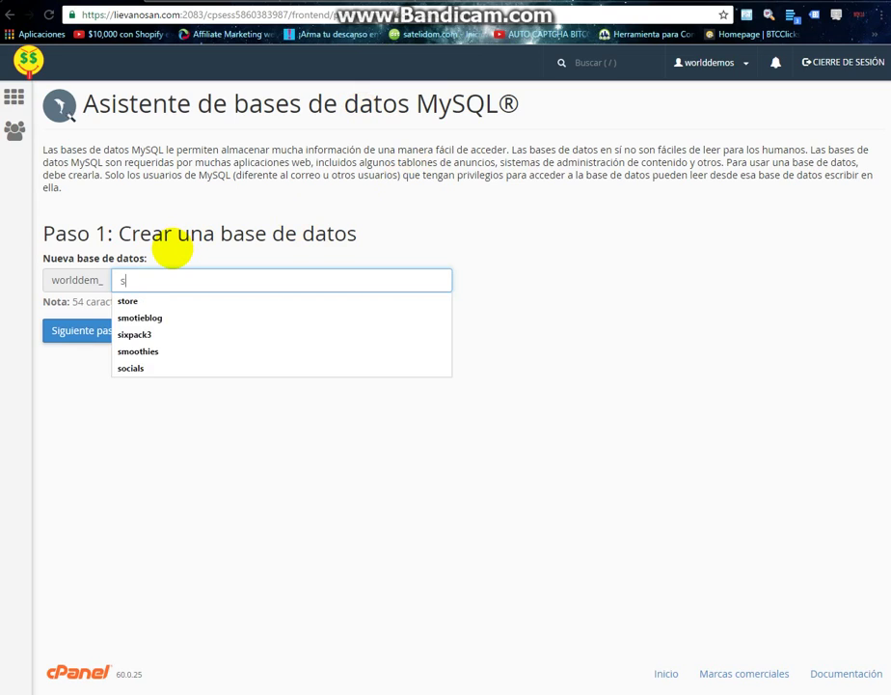
text(tore20)
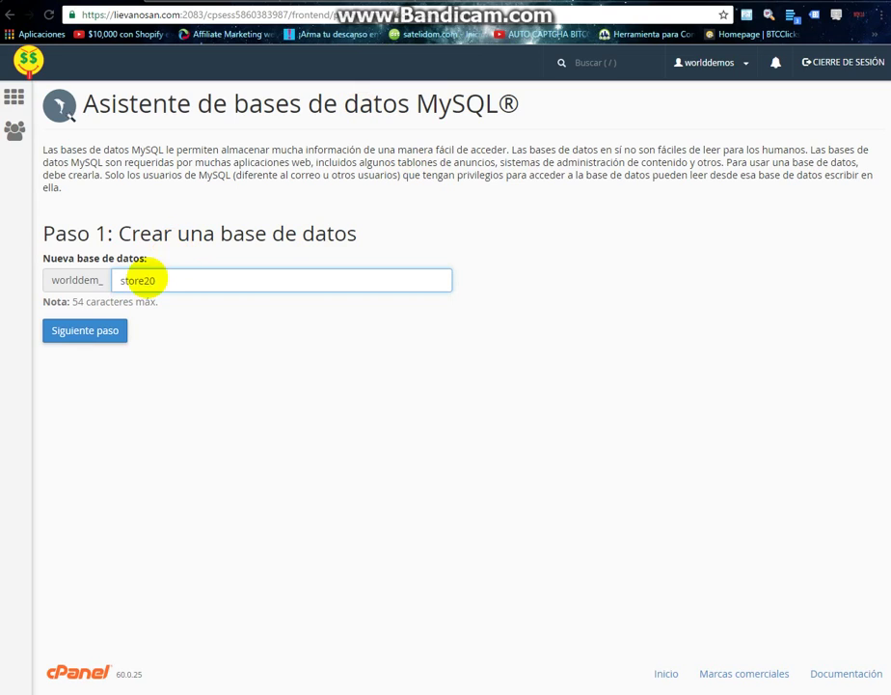
click(85, 330)
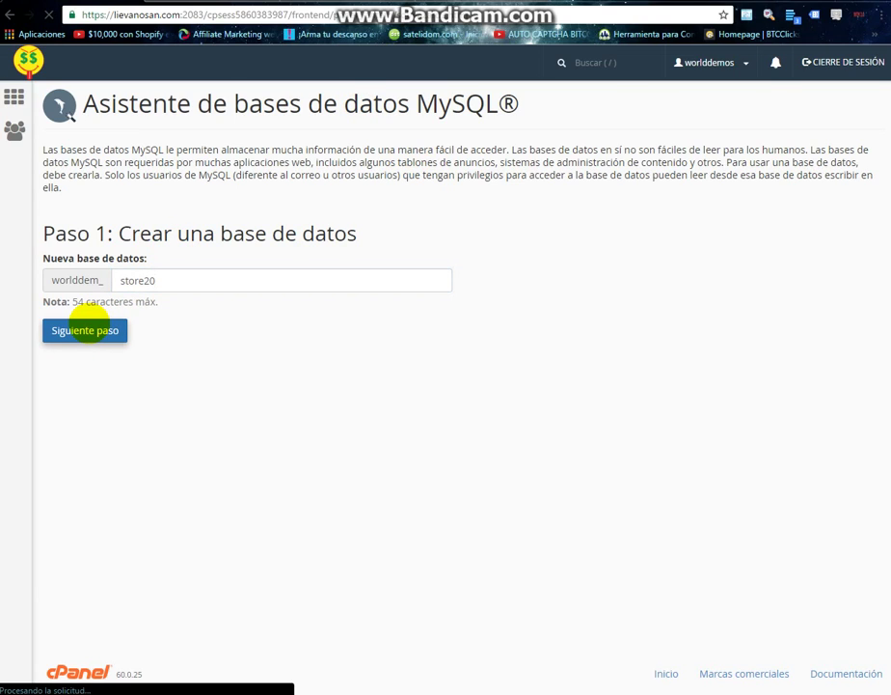
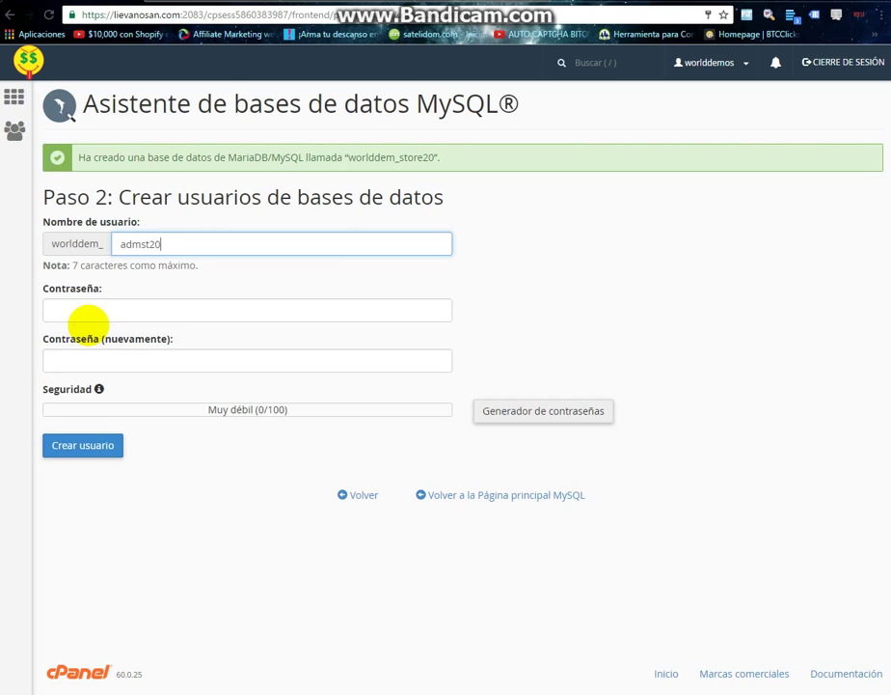
Create a new database user with its password and grant it all privileges on worlddem_store20.
click(87, 314)
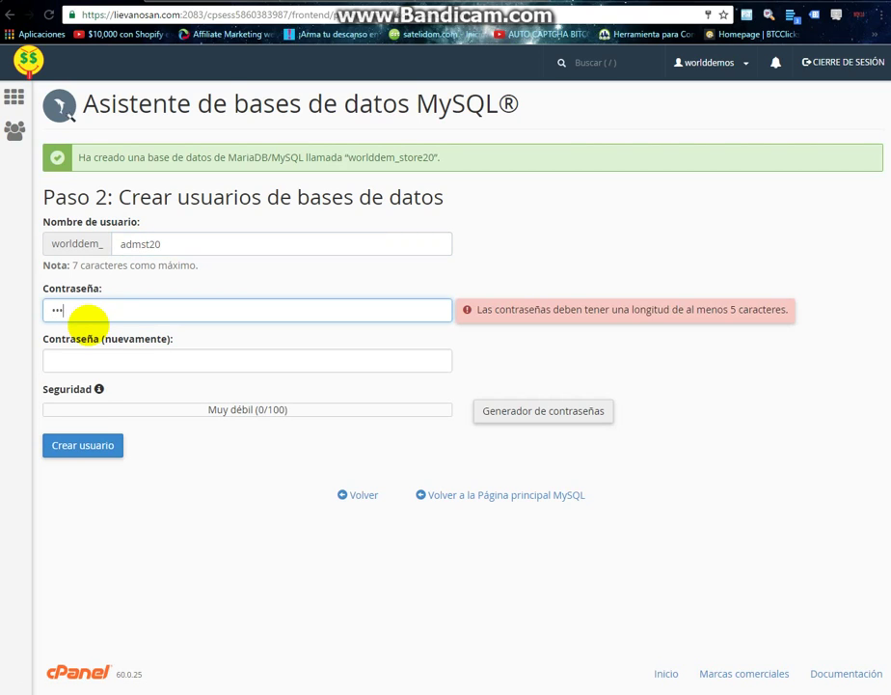
key(Tab)
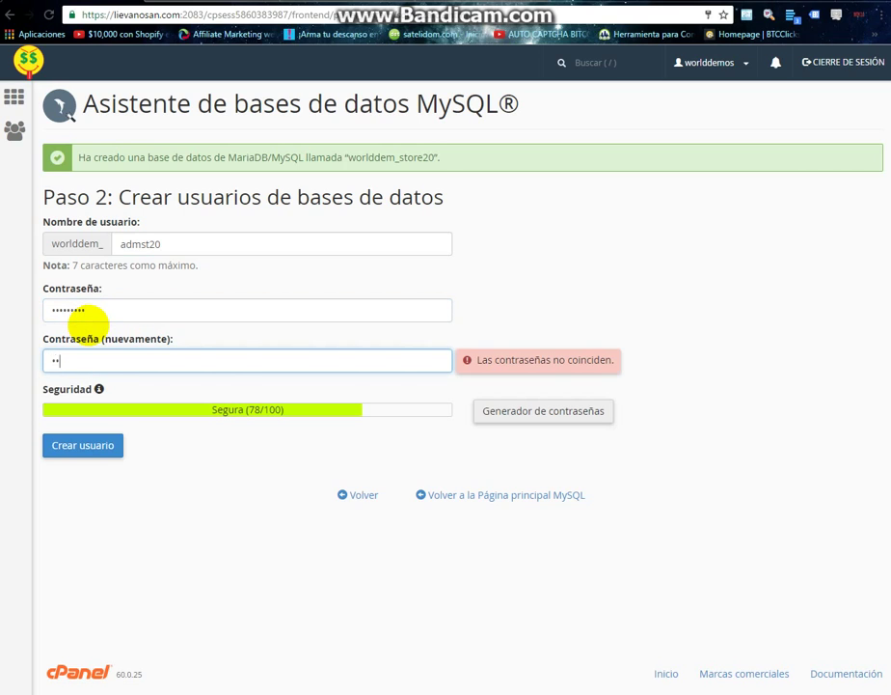
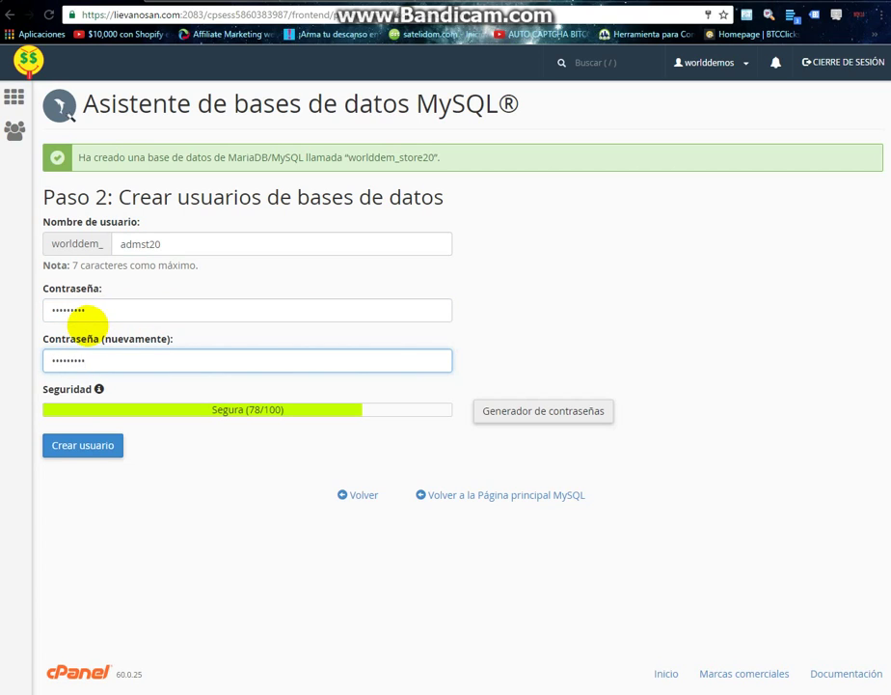
click(73, 445)
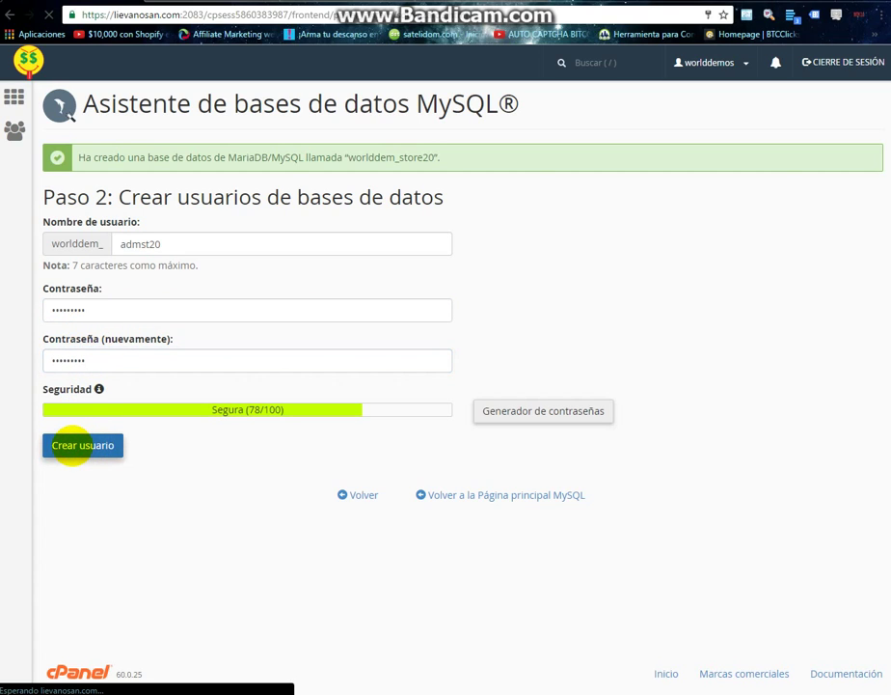
click(87, 270)
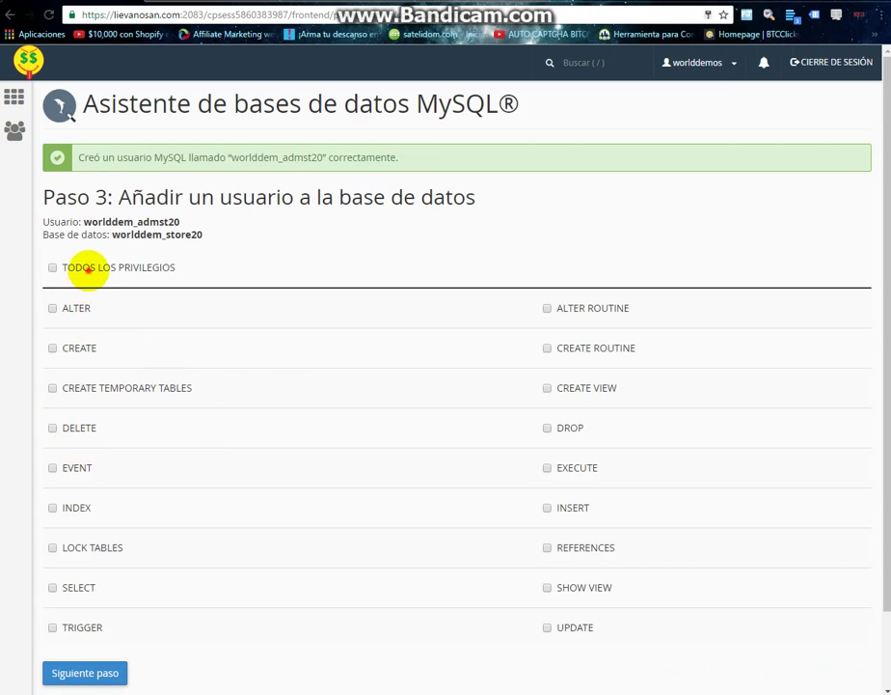
click(87, 271)
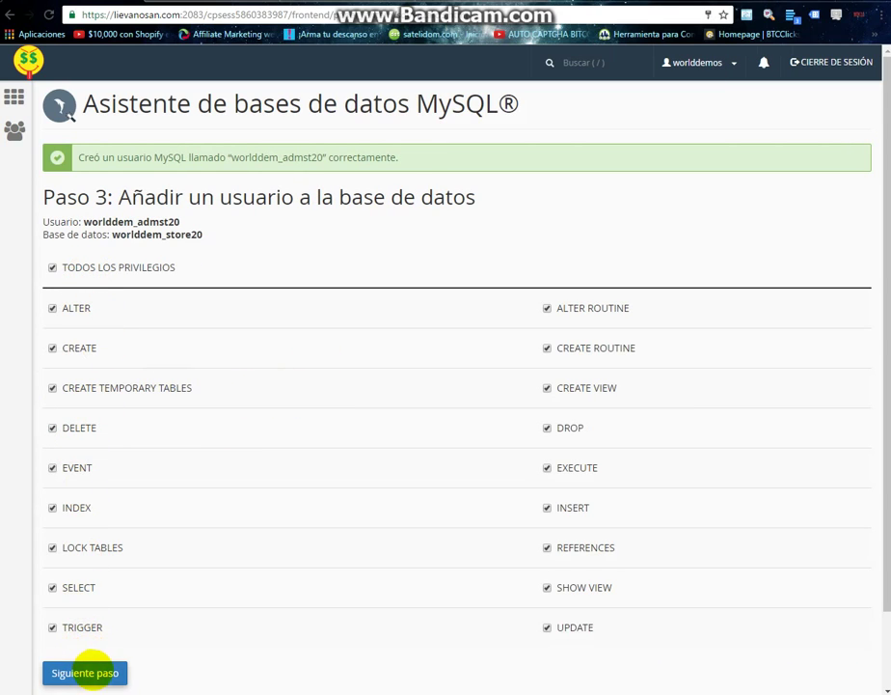
click(82, 672)
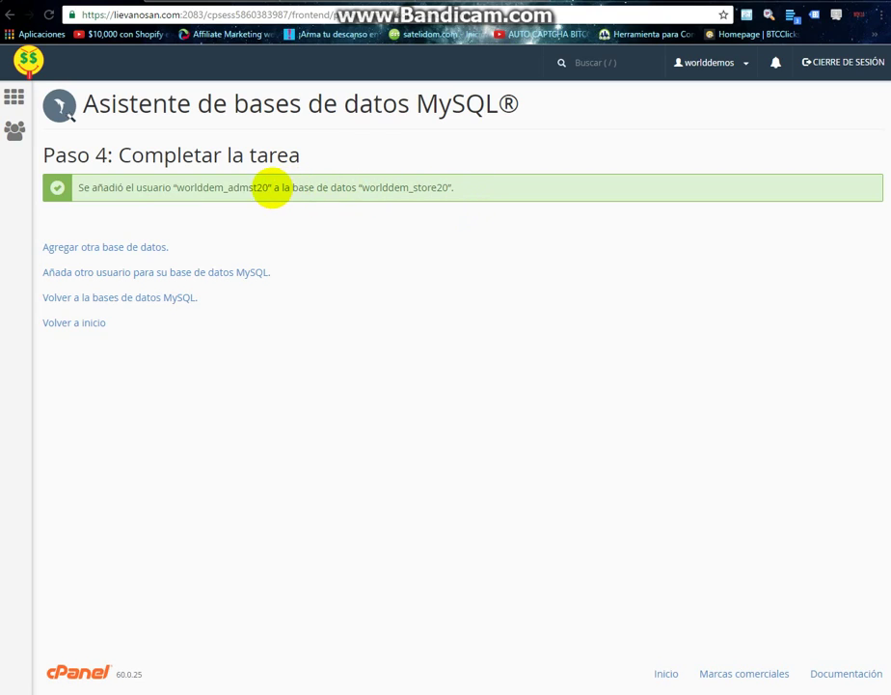
Copy the database name worlddem_store20.
drag(451, 186, 358, 188)
right_click(368, 188)
click(395, 199)
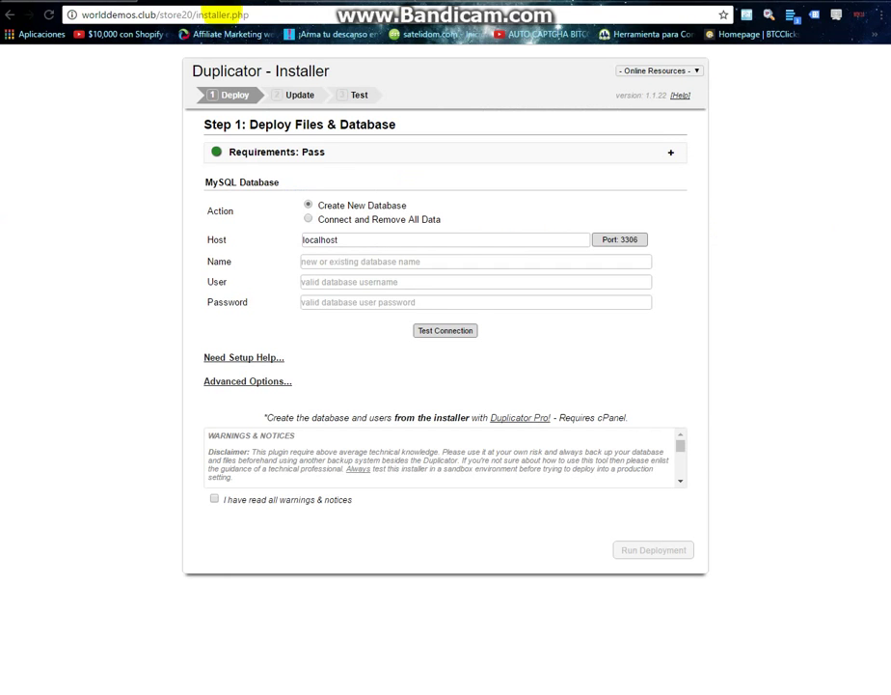
Paste worlddem_store20 into the installer's database Name field and fill in the password.
right_click(349, 260)
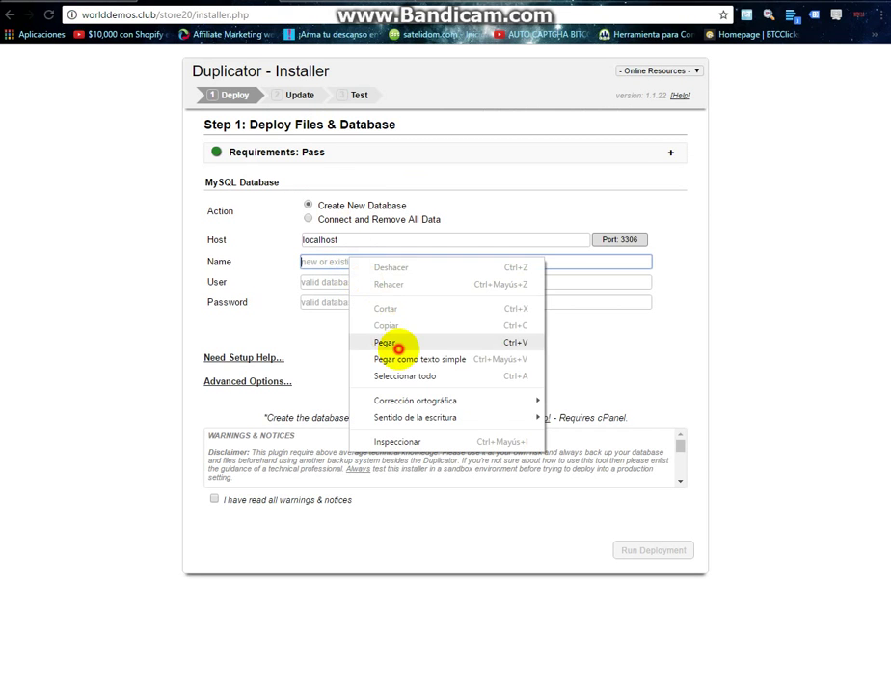
click(387, 342)
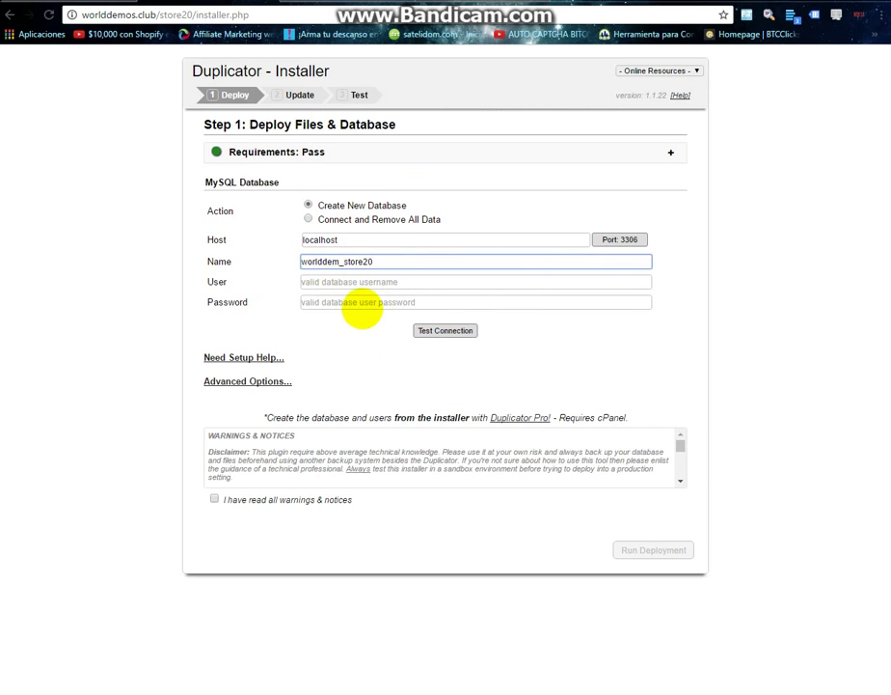
click(362, 305)
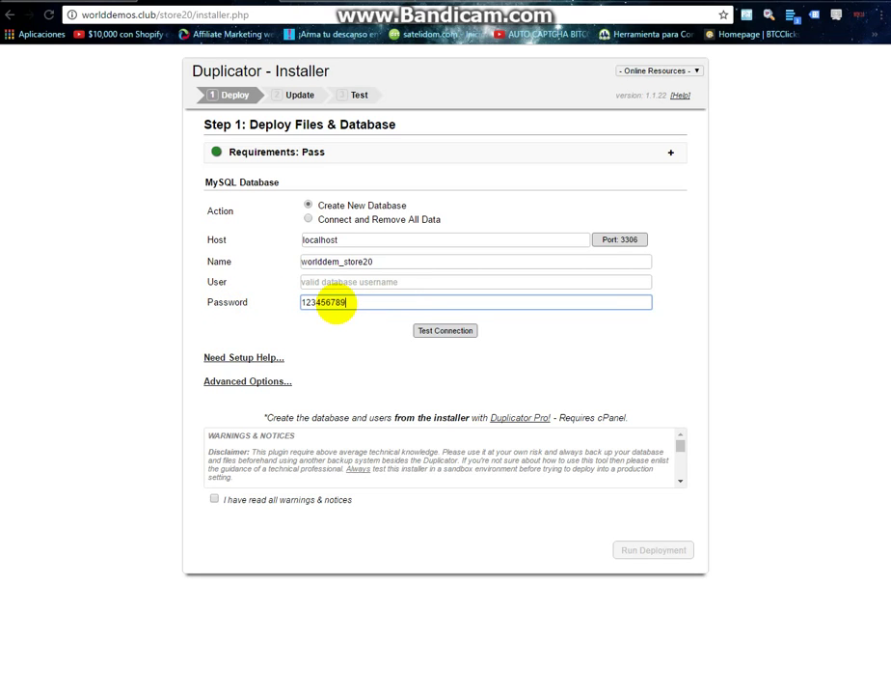
click(334, 281)
Copy the new database user name from the cPanel wizard into the installer's User field.
click(21, 1)
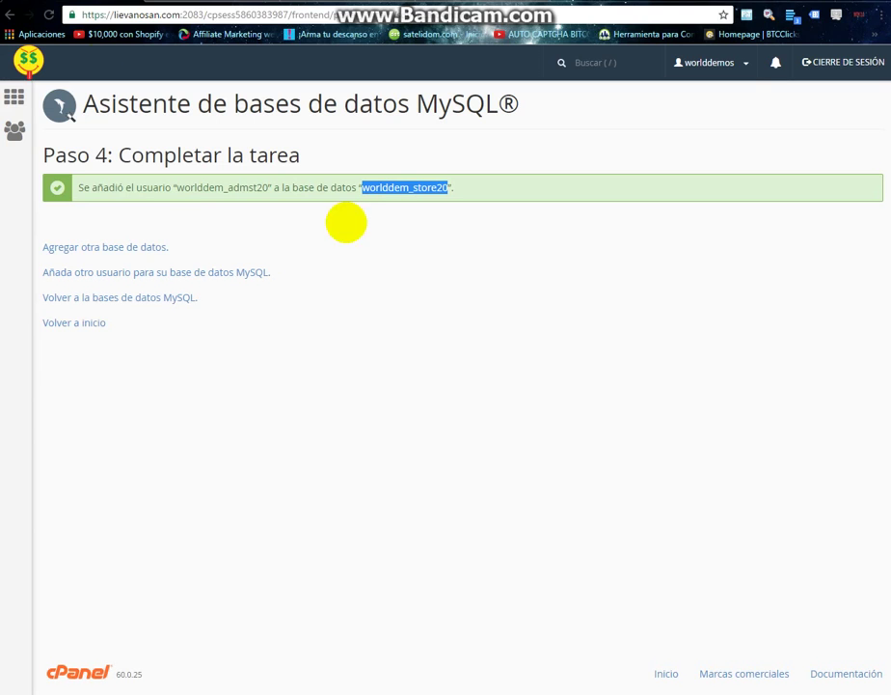
drag(270, 186, 191, 187)
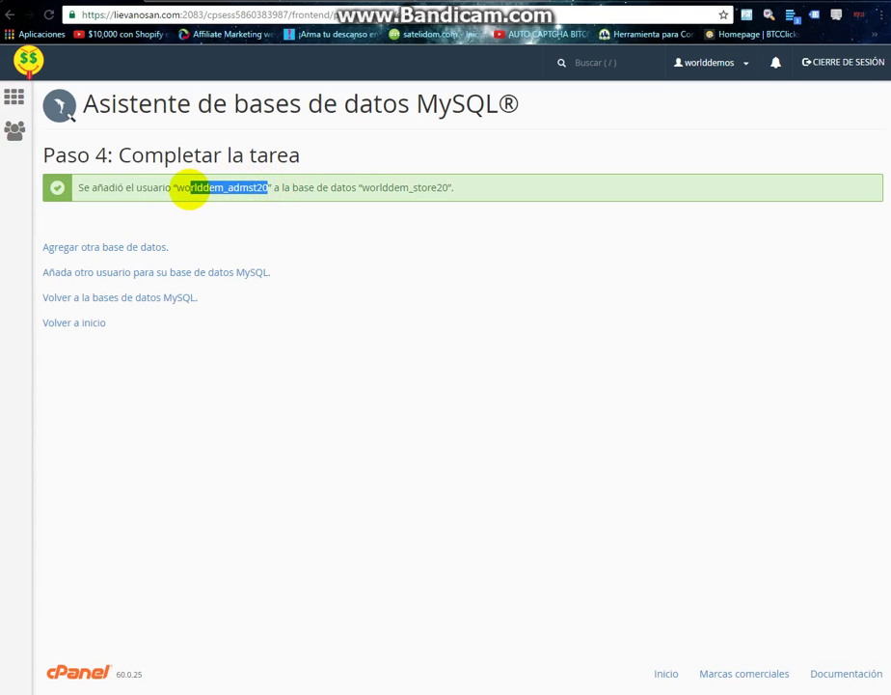
right_click(180, 189)
click(201, 198)
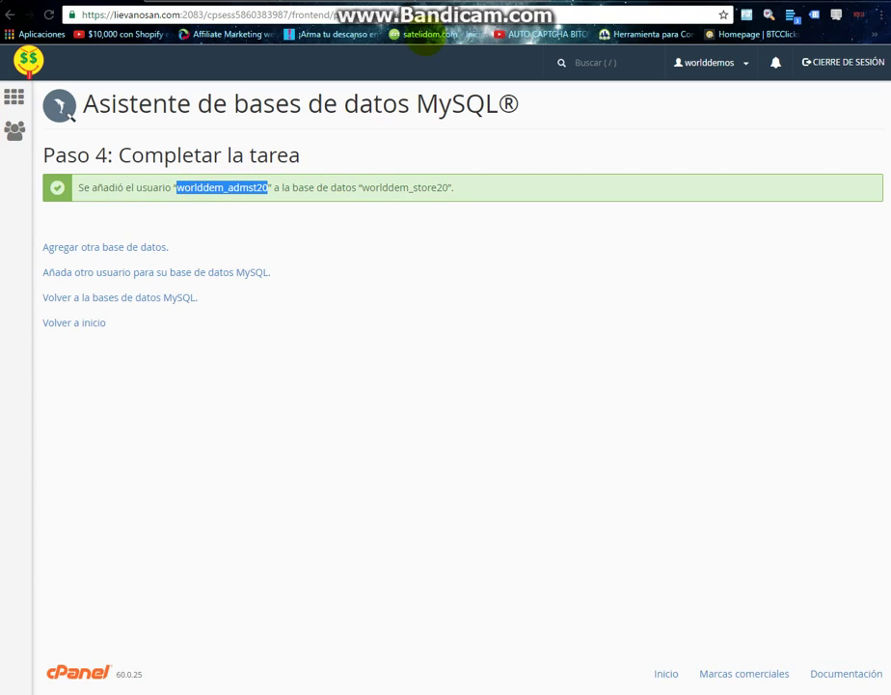
key(ctrl+Tab)
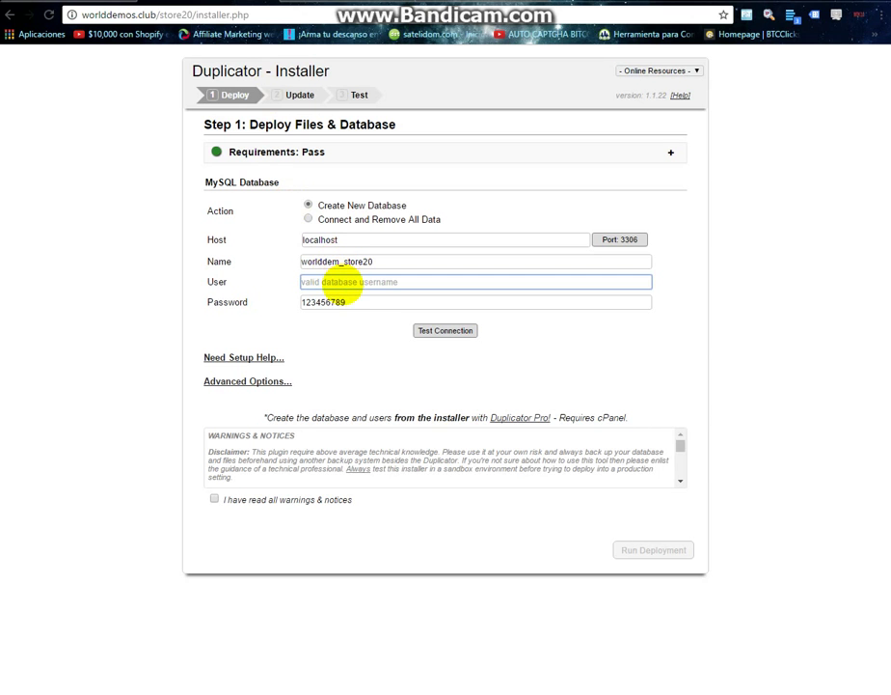
right_click(342, 281)
click(381, 367)
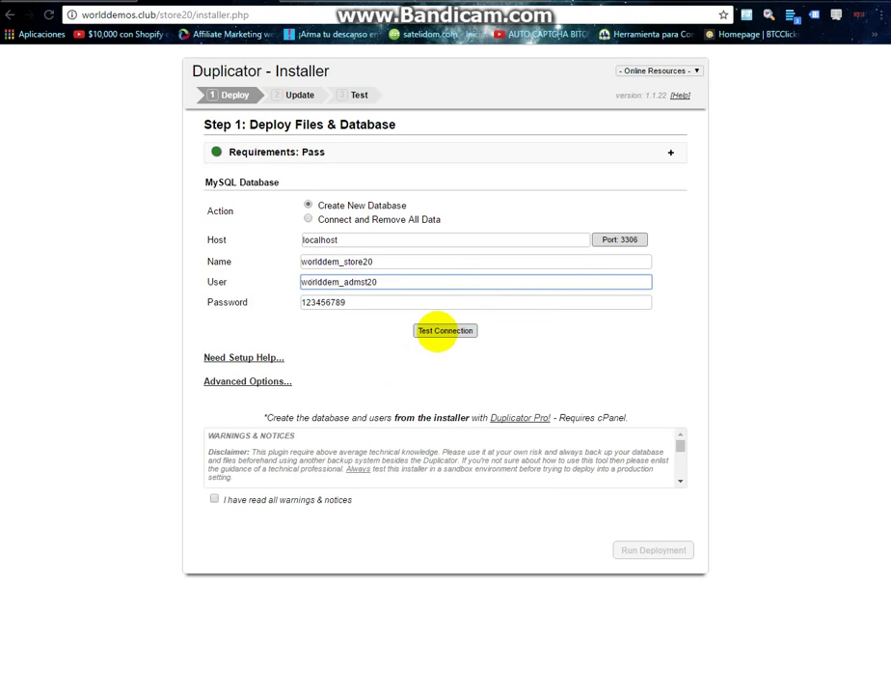
Test the database connection, accept the warnings, and run and confirm the deployment.
click(439, 330)
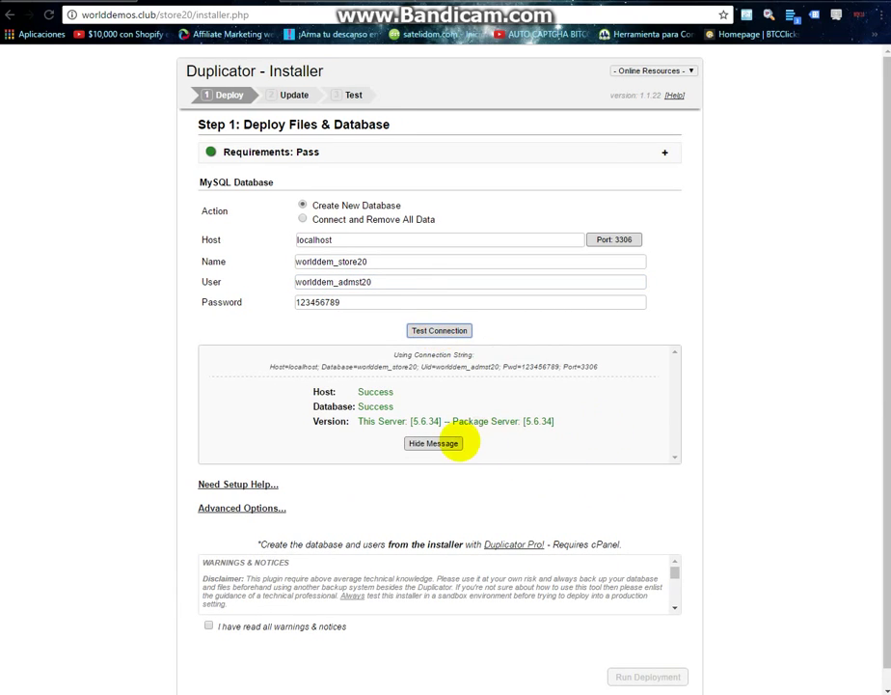
click(437, 443)
click(254, 502)
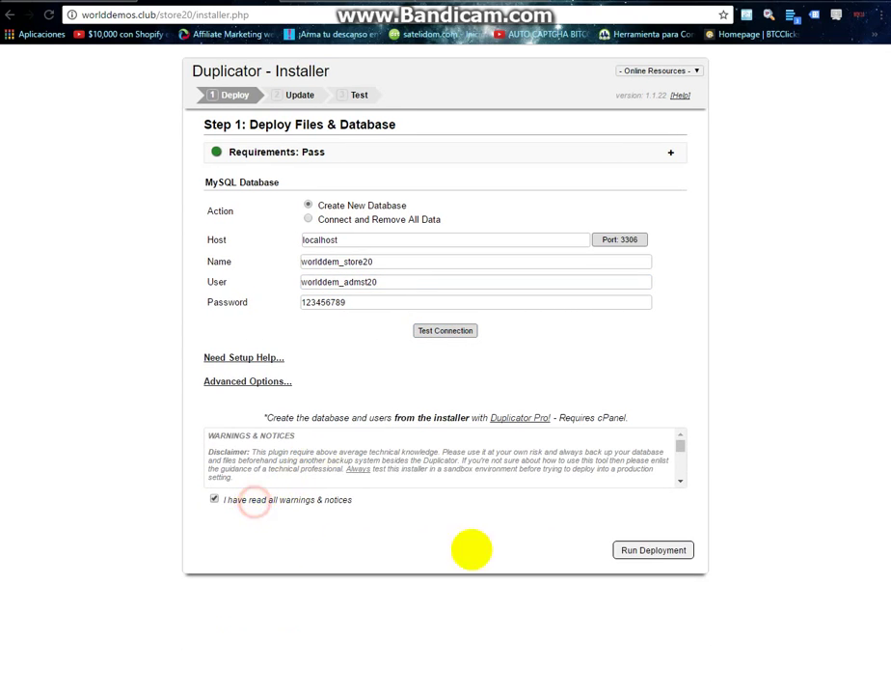
click(655, 550)
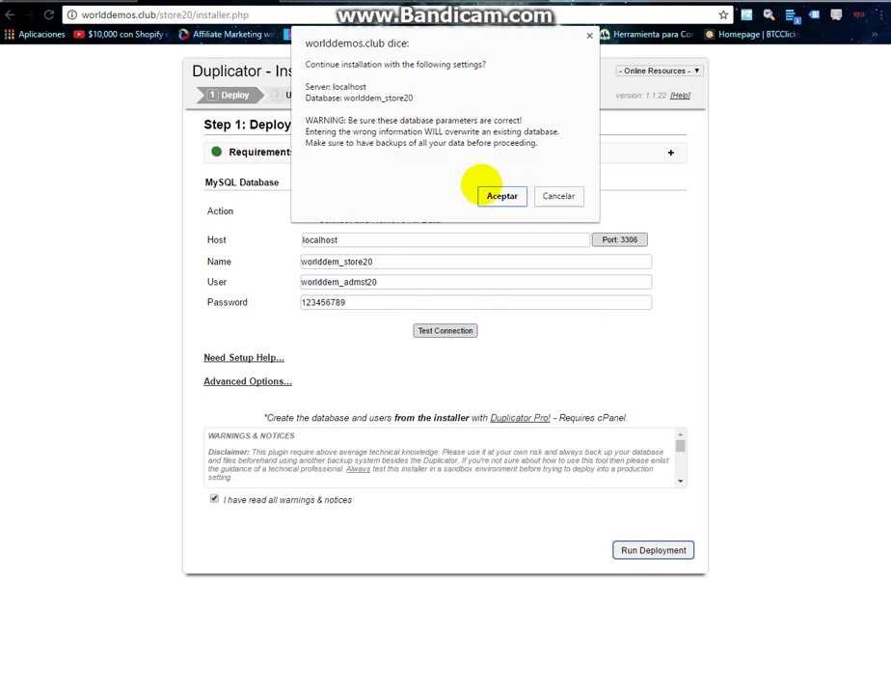
click(499, 195)
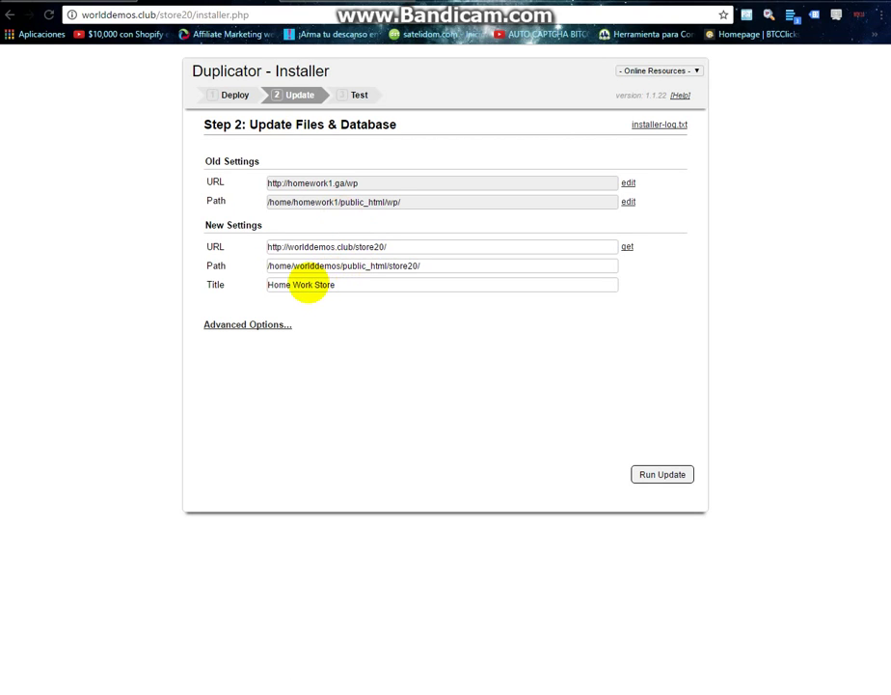
Replace the 'Home Work Store' site title with 'Store 20' and run the update.
drag(314, 286, 210, 286)
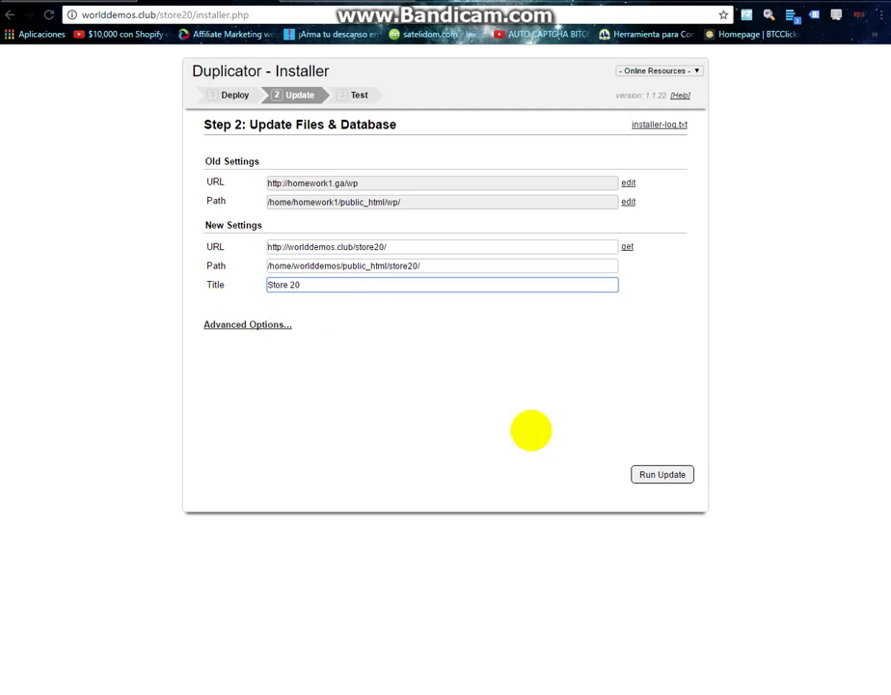
click(676, 474)
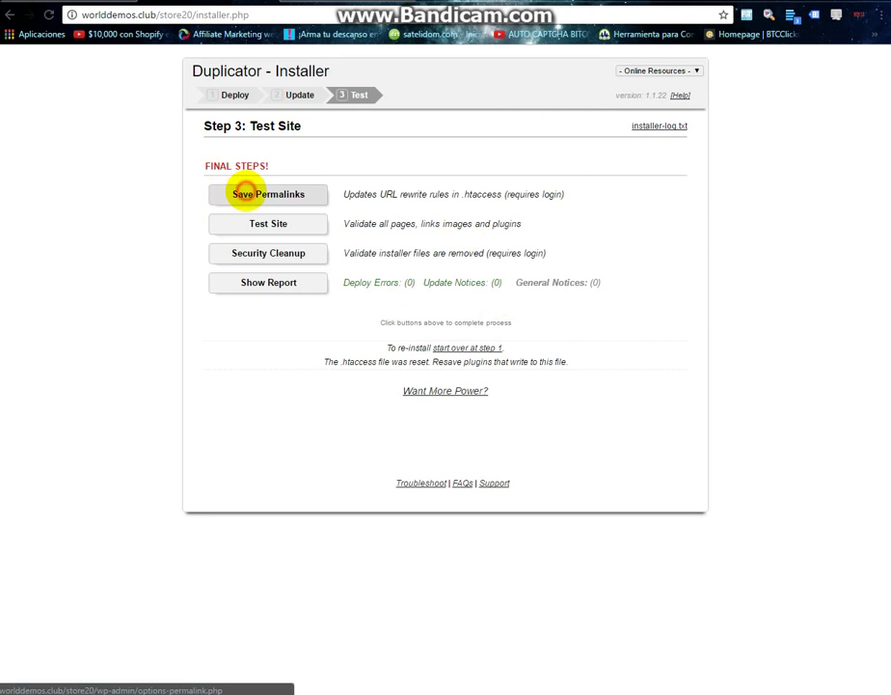
Try saving permalinks, back out of the certificate error, and open the store20 test site.
click(237, 192)
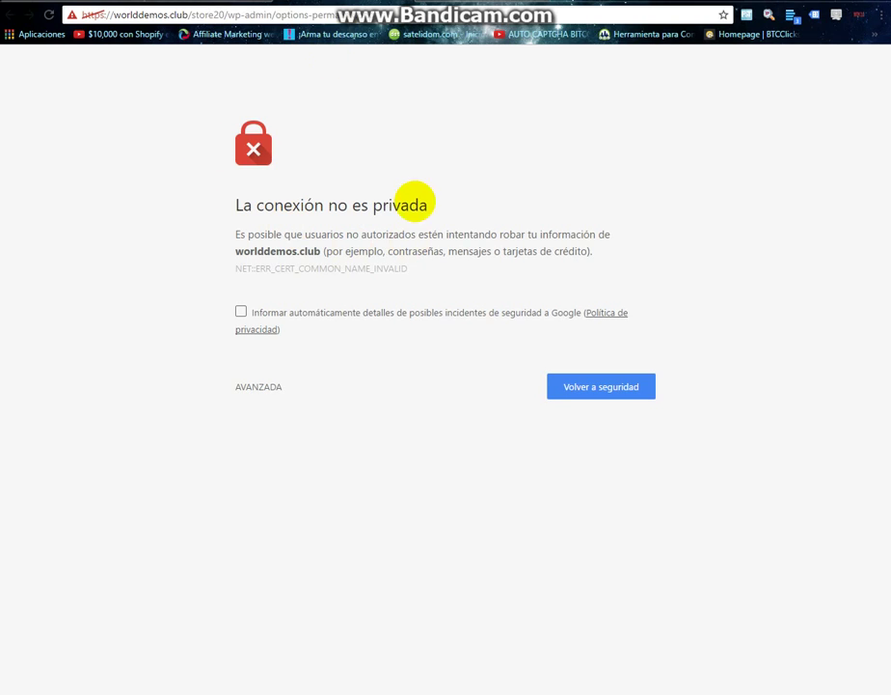
key(ctrl+w)
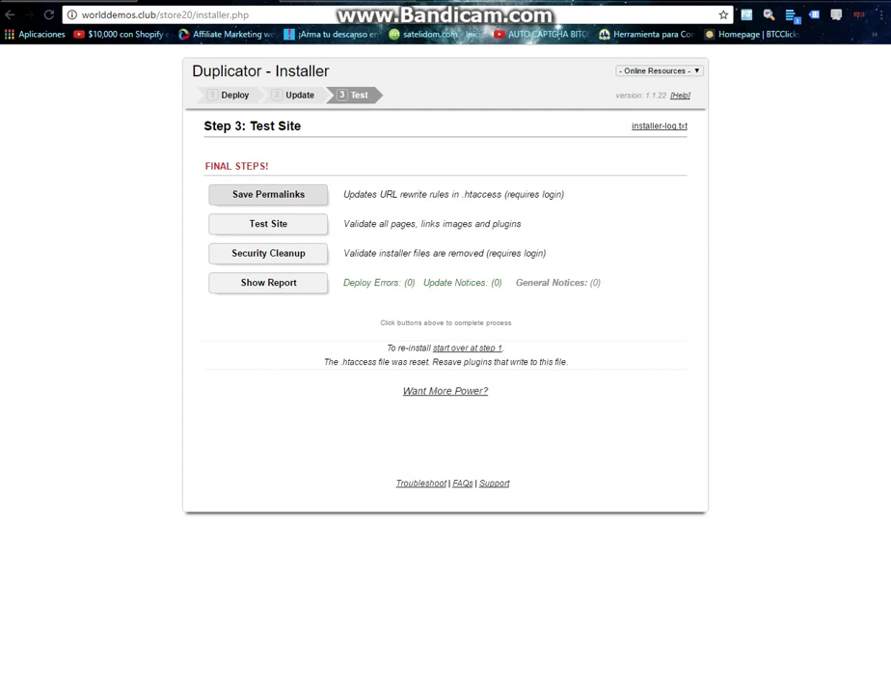
click(253, 223)
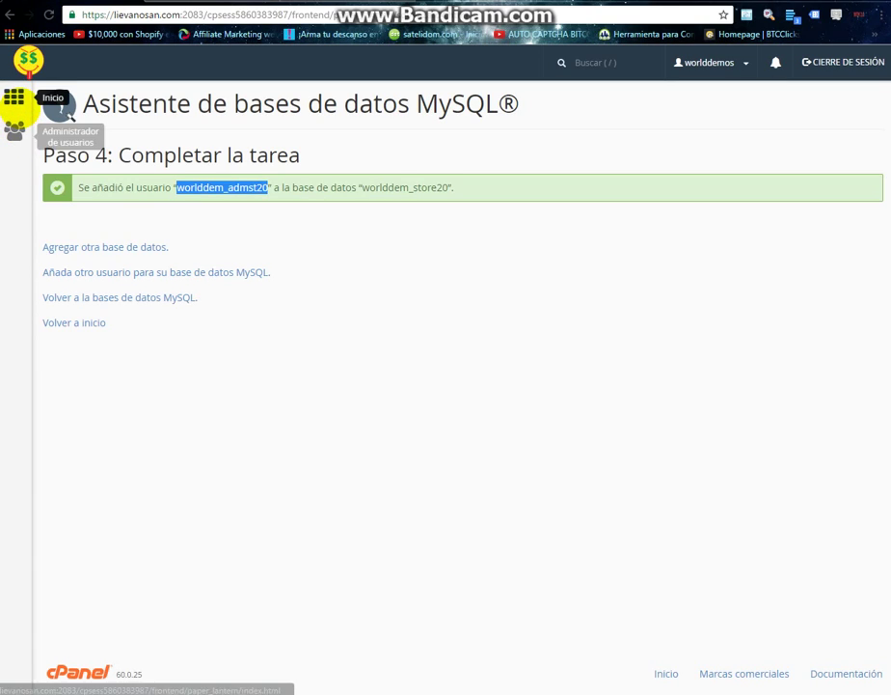
Issue a Let's Encrypt certificate for worlddemos.club covering its mail and www aliases.
click(14, 97)
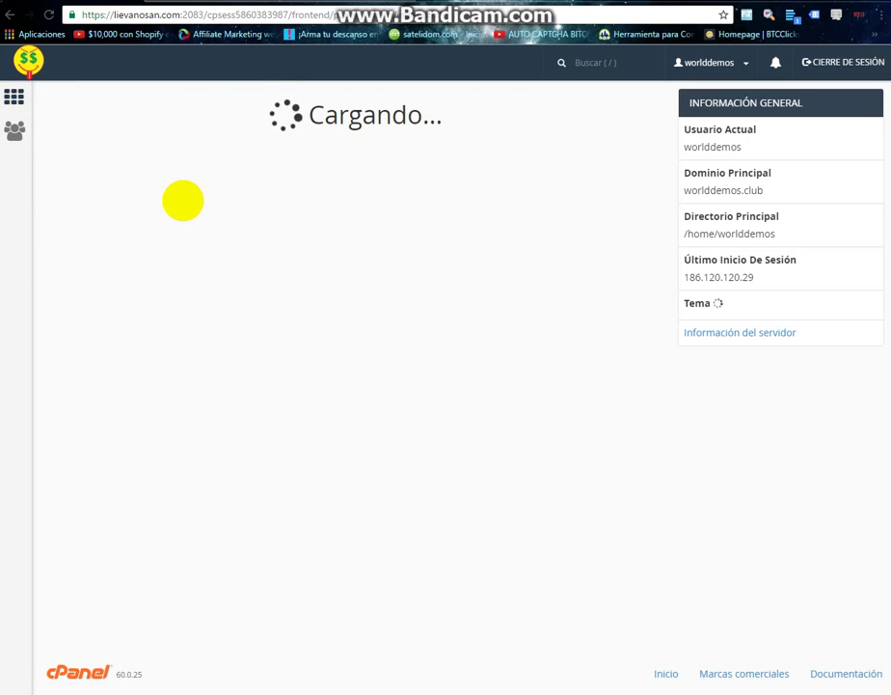
scroll(184, 204, down, 15)
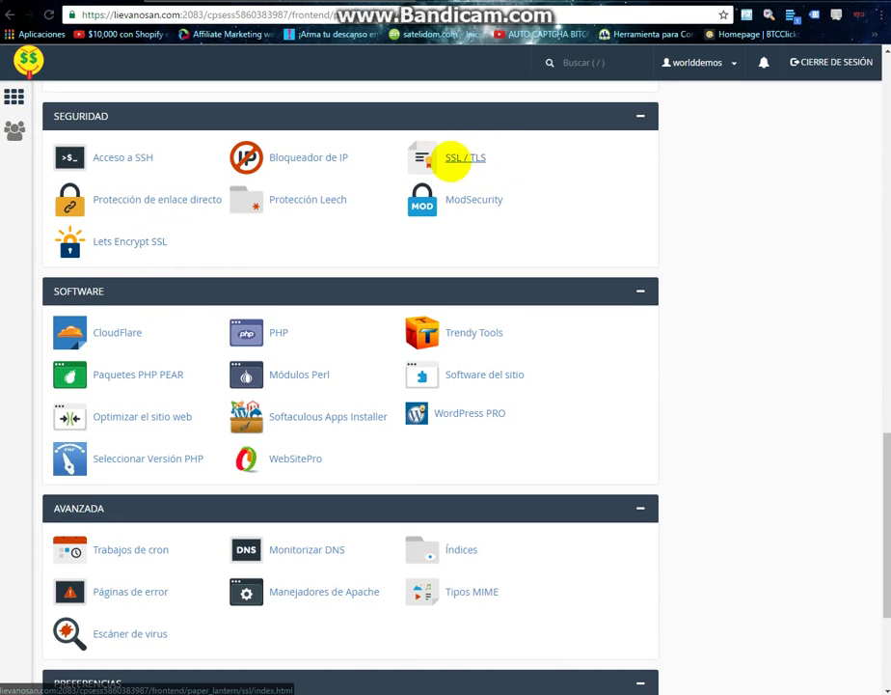
click(120, 242)
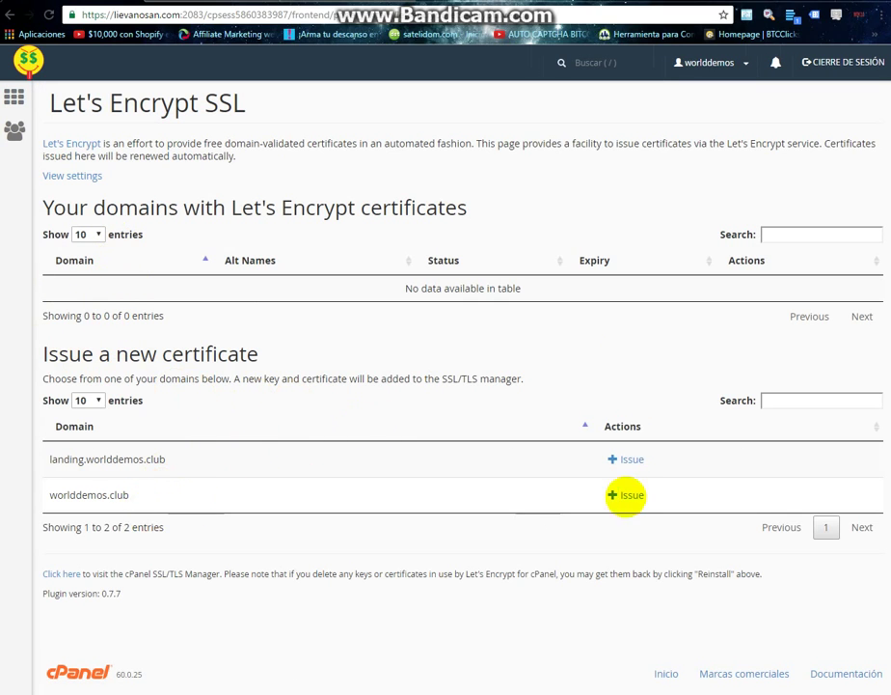
drag(147, 496, 36, 492)
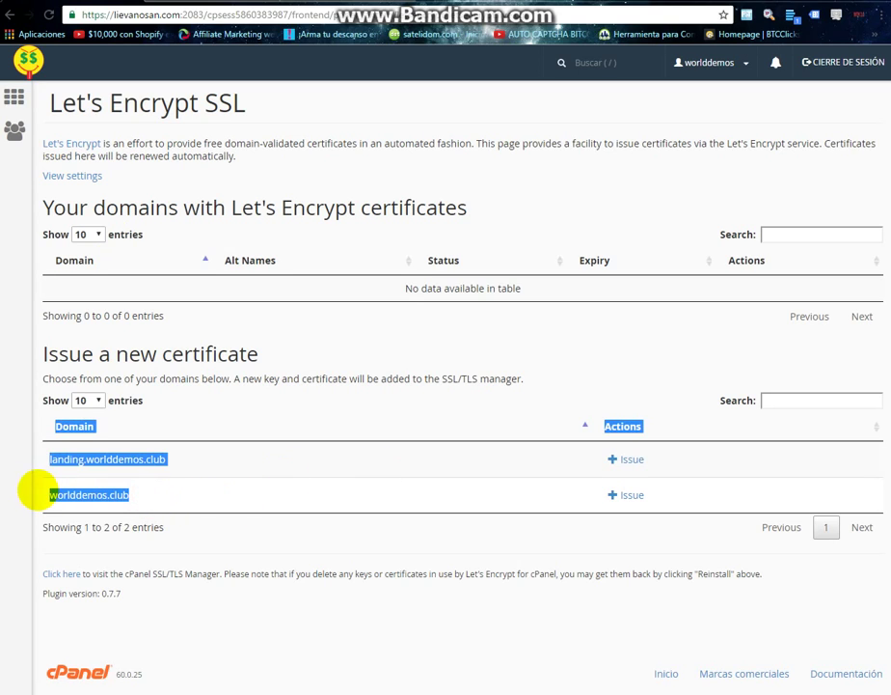
click(126, 489)
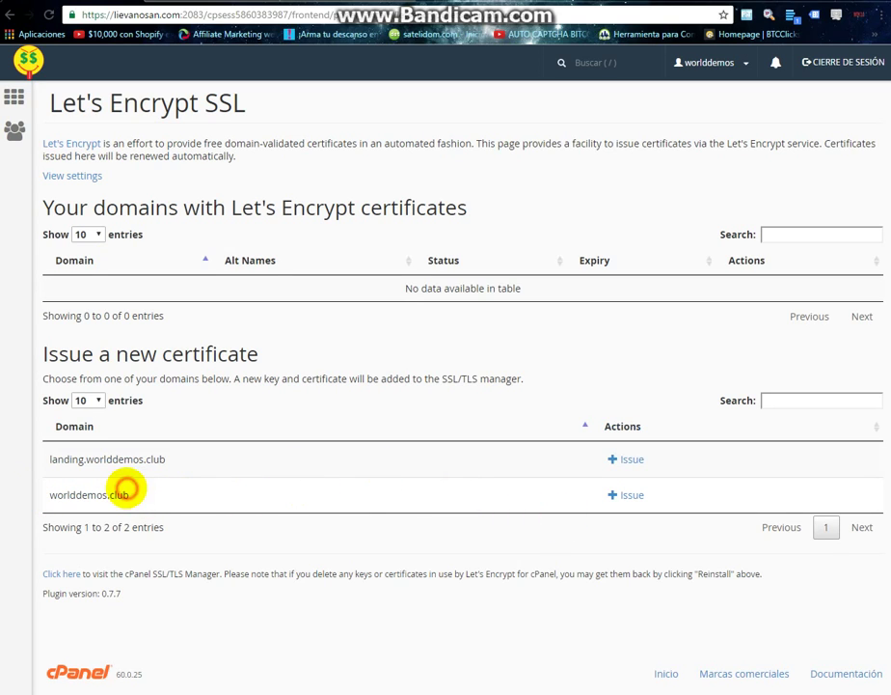
double_click(126, 494)
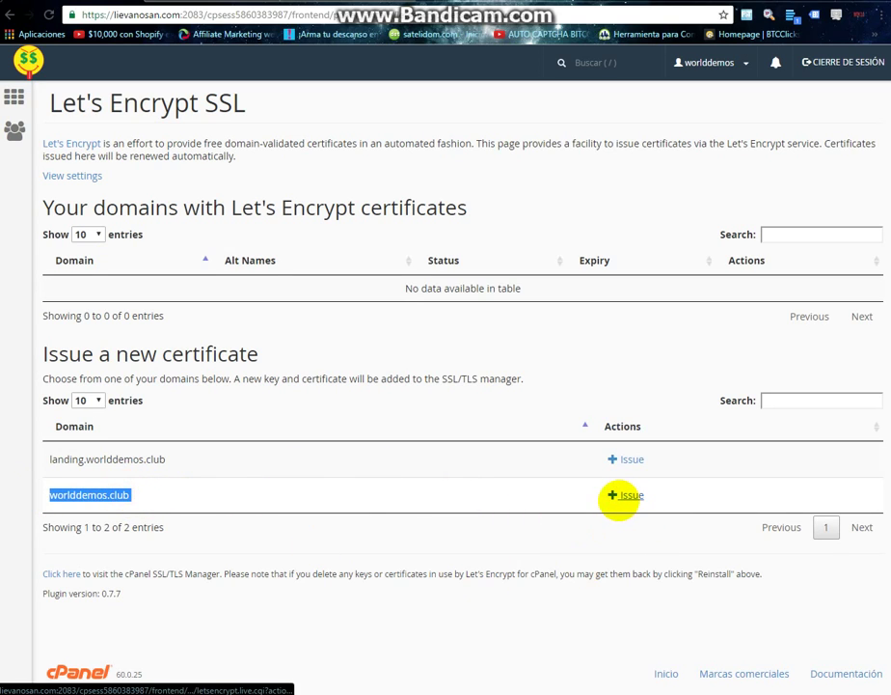
click(618, 495)
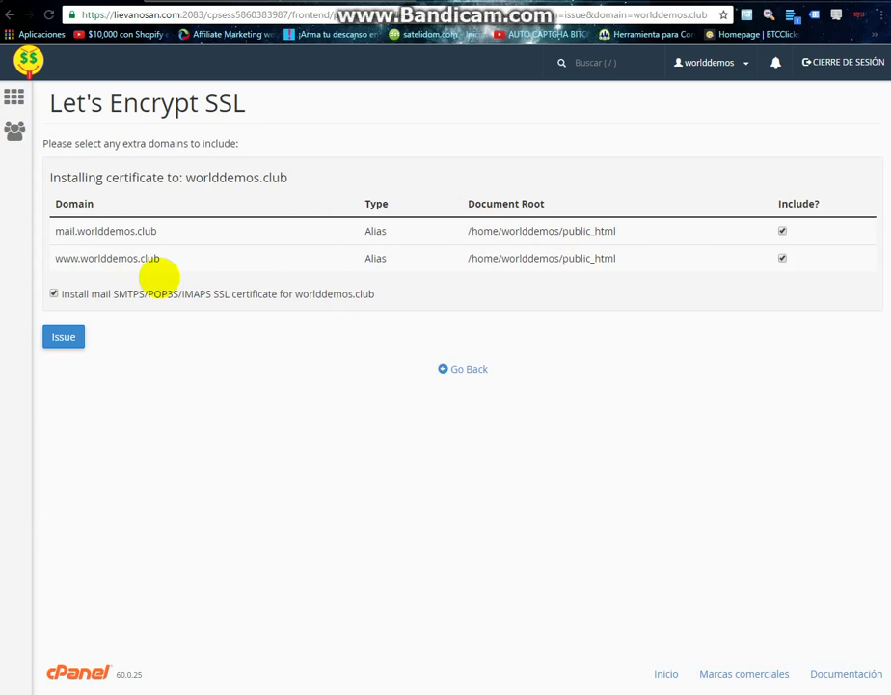
click(60, 334)
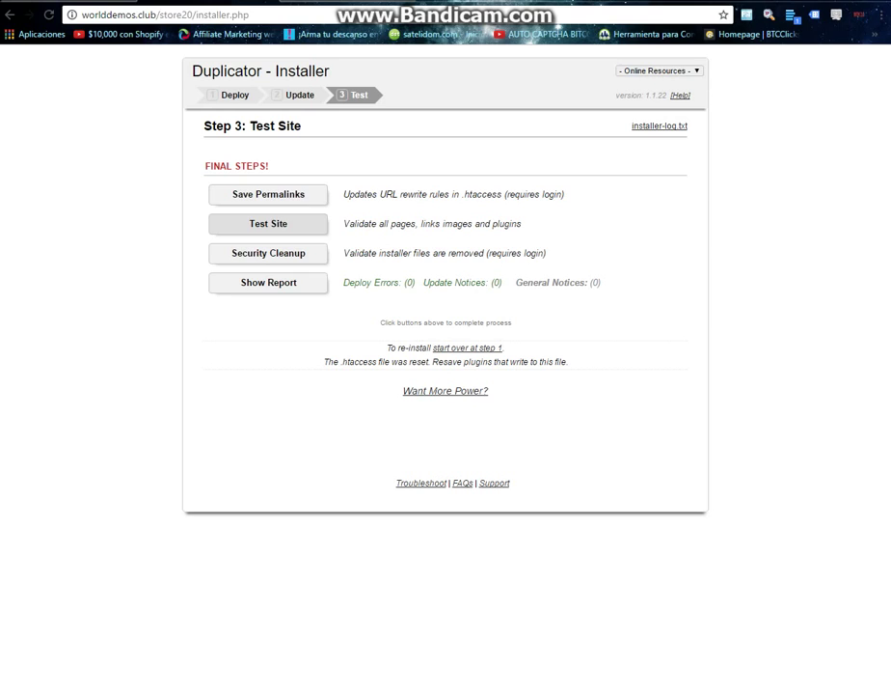
Save the permalinks over working SSL and view the live Store 20 site.
click(278, 193)
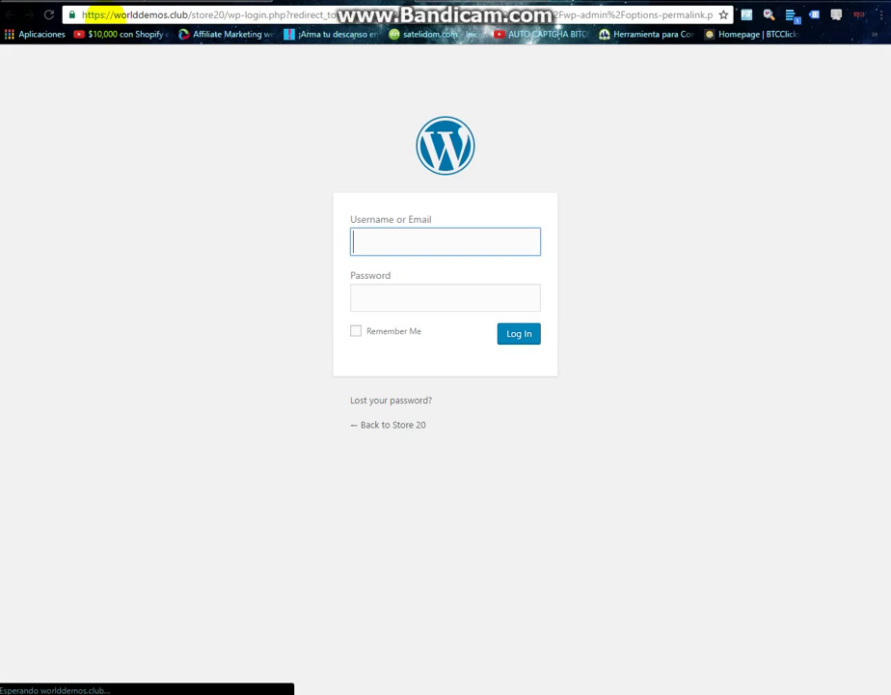
key(ctrl+w)
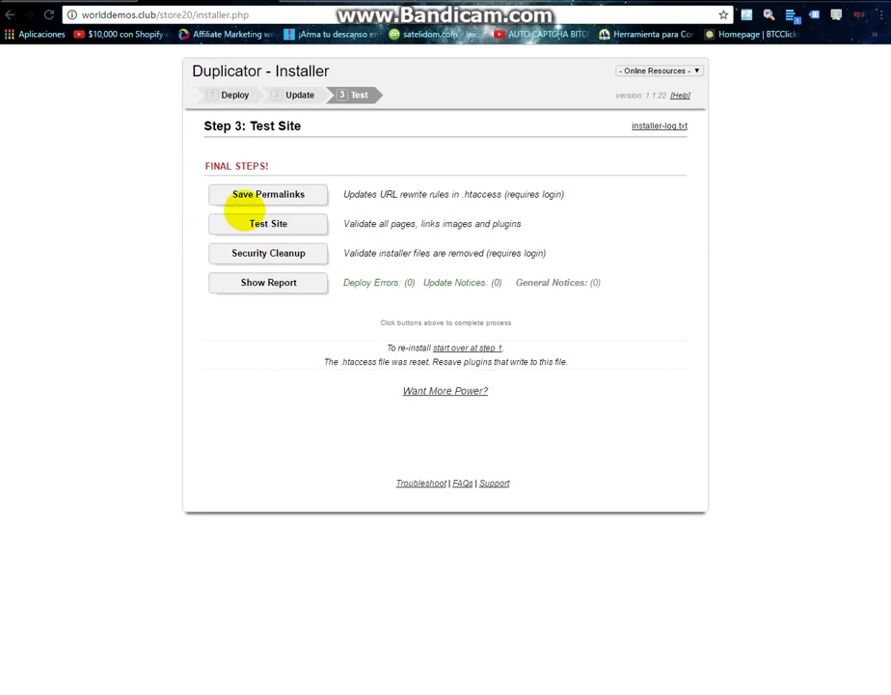
click(252, 219)
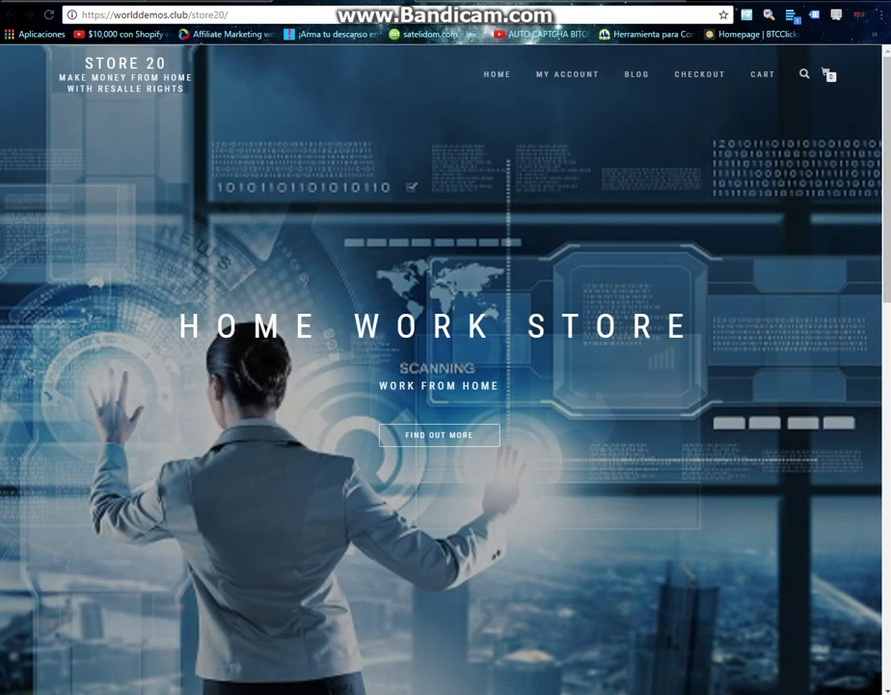
key(ctrl+w)
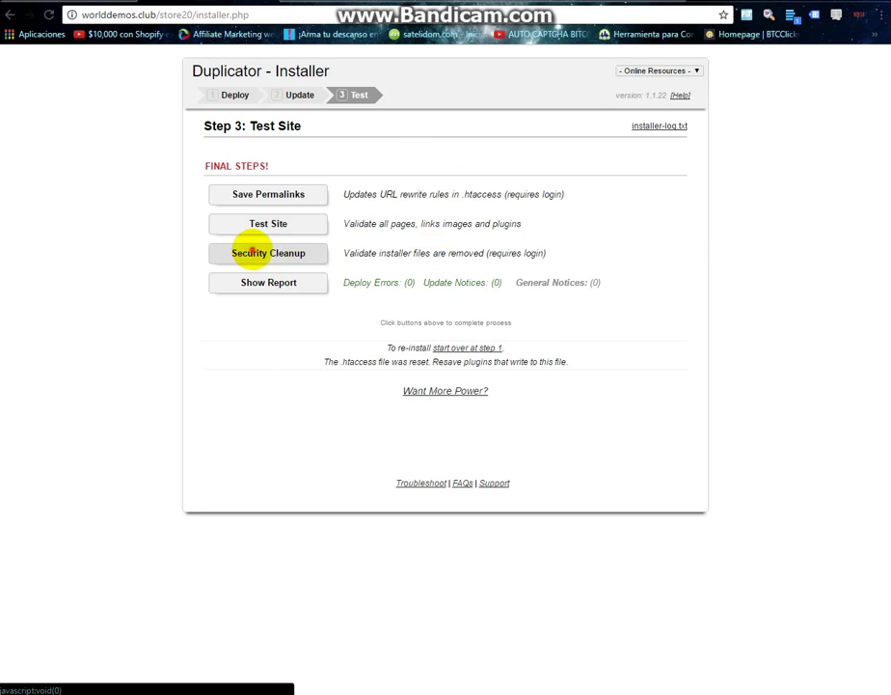
Run the installer's security cleanup, reaching the store20 WordPress login page.
click(249, 251)
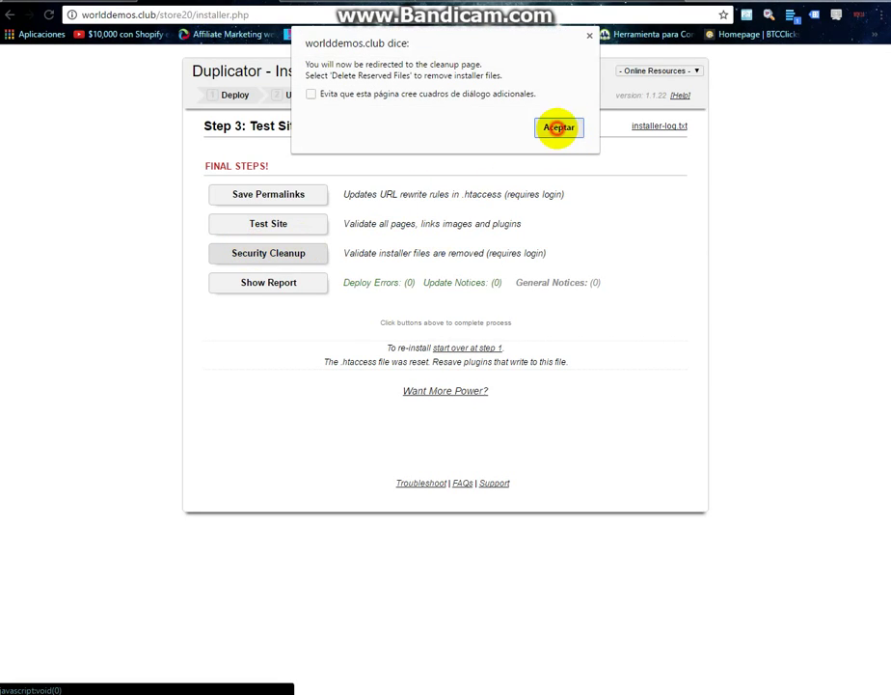
click(559, 128)
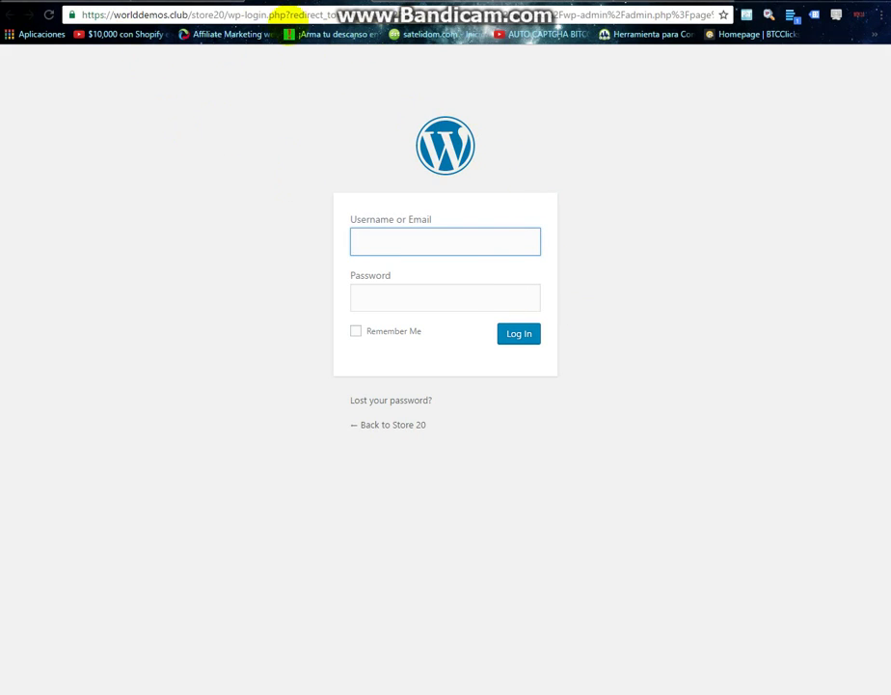
key(alt+Left)
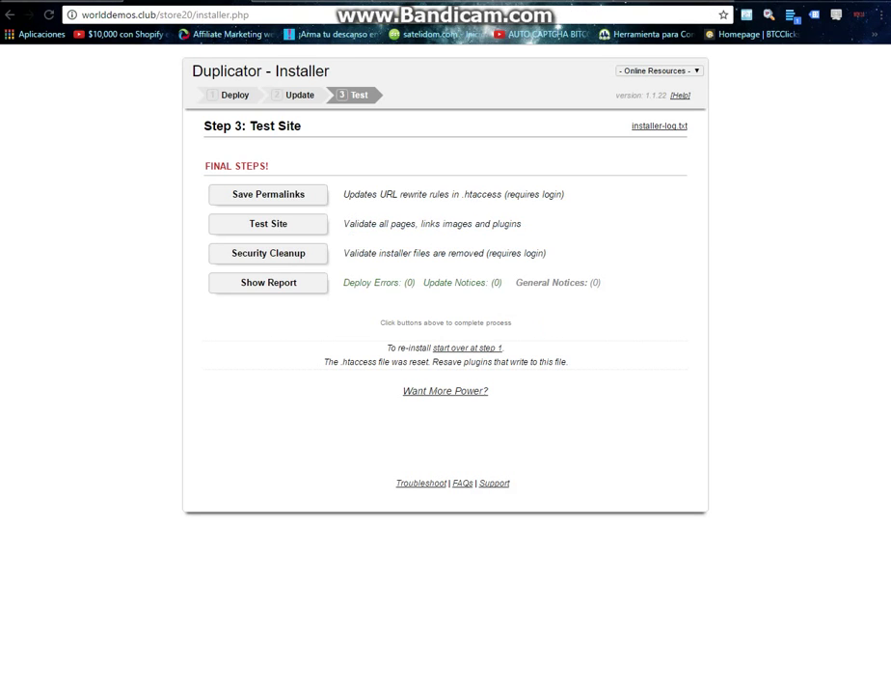
key(alt+Right)
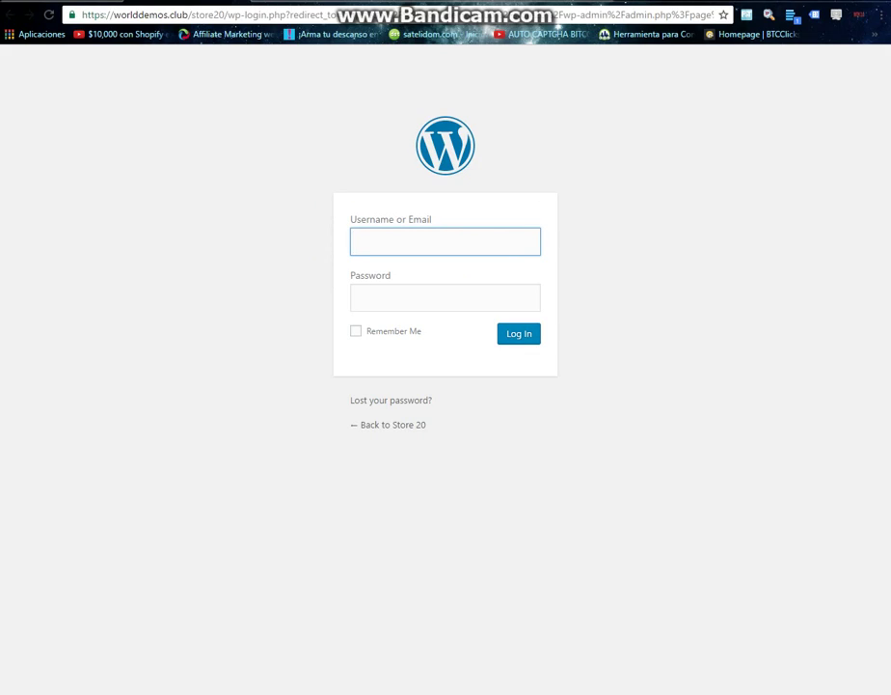